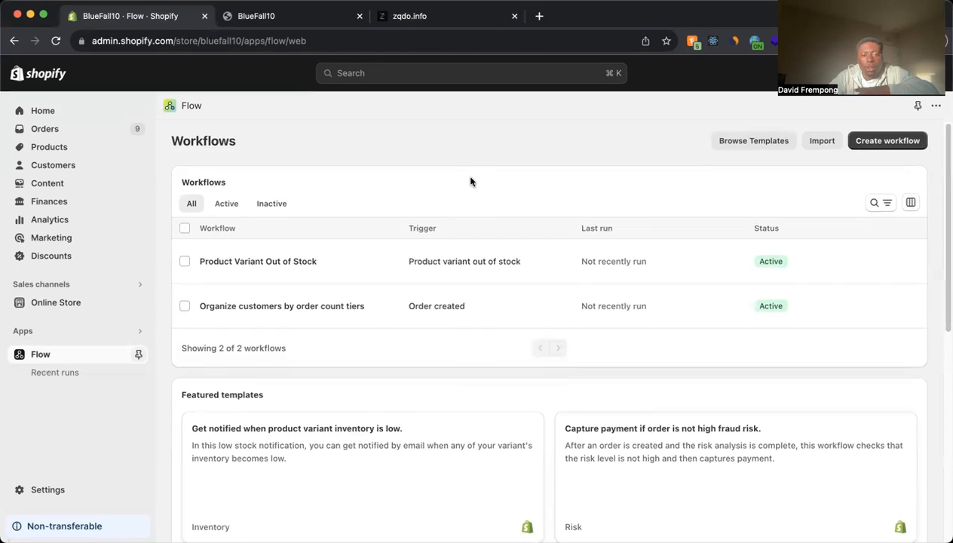
- Create a new workflow and open the trigger selection
scroll(470, 181, down, 5)
scroll(482, 323, down, 1)
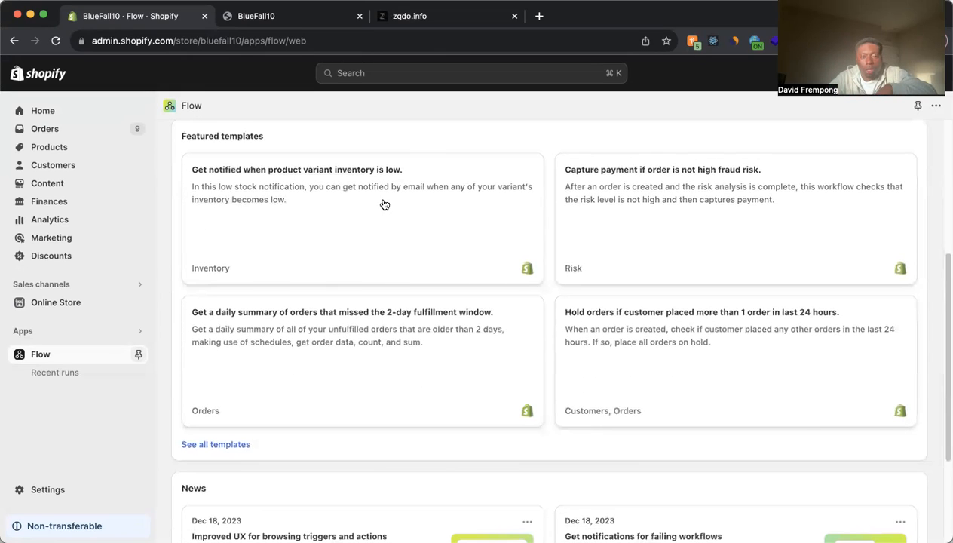
scroll(373, 209, up, 6)
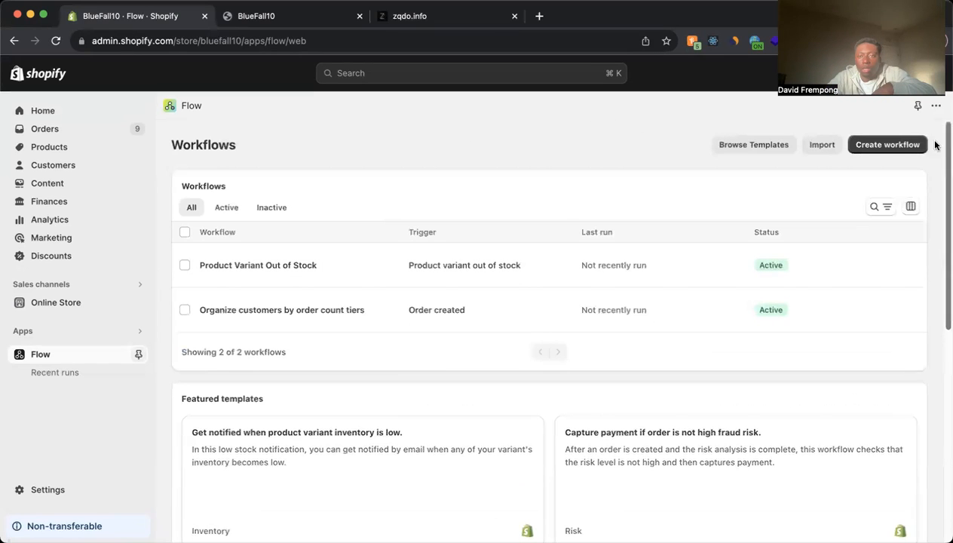
click(909, 145)
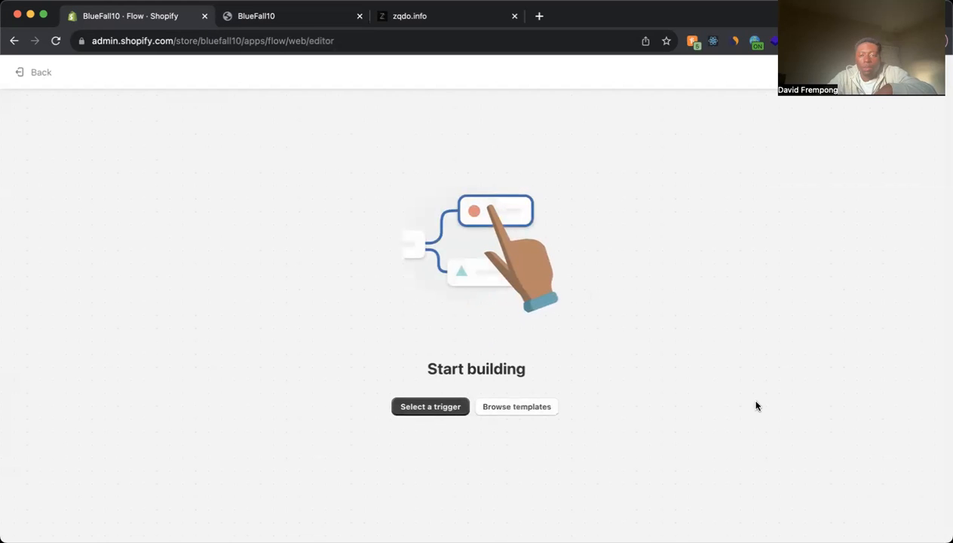
click(452, 408)
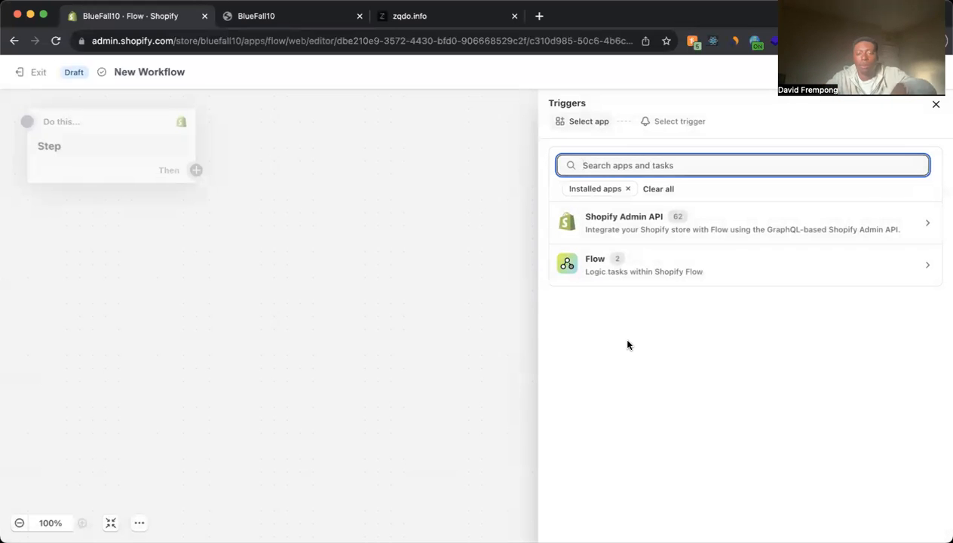
- Set the workflow's trigger to Product variant out of stock from the Shopify Admin API
click(749, 226)
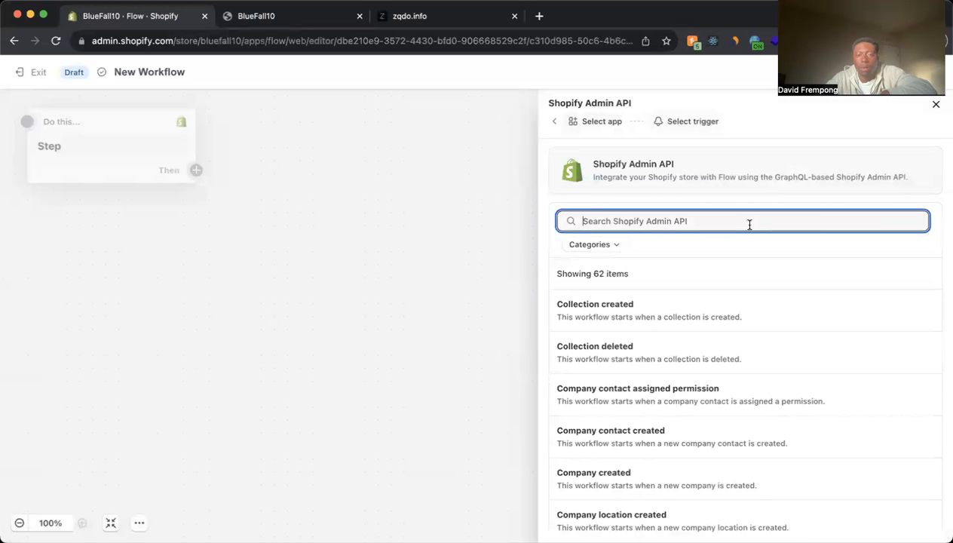
text(d)
key(BackSpace)
text(varian)
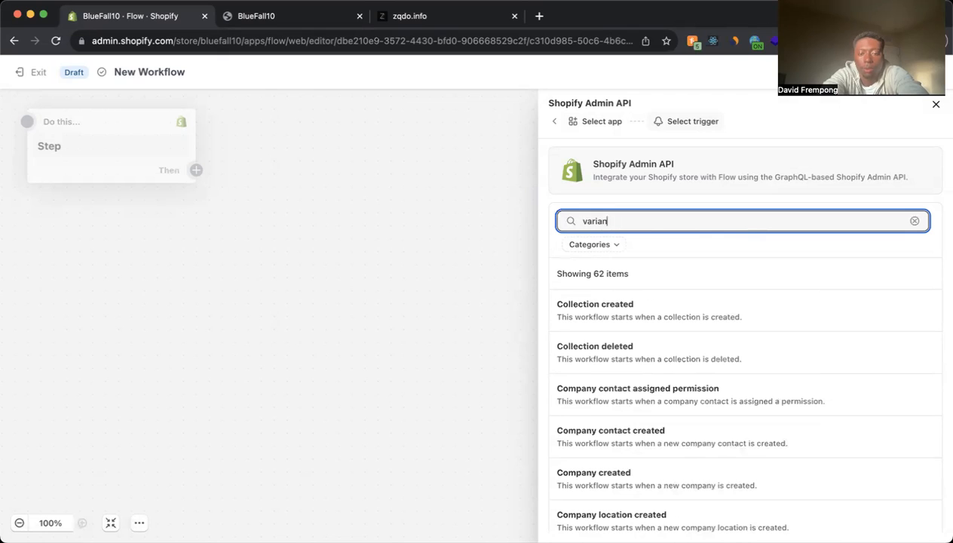
text(t)
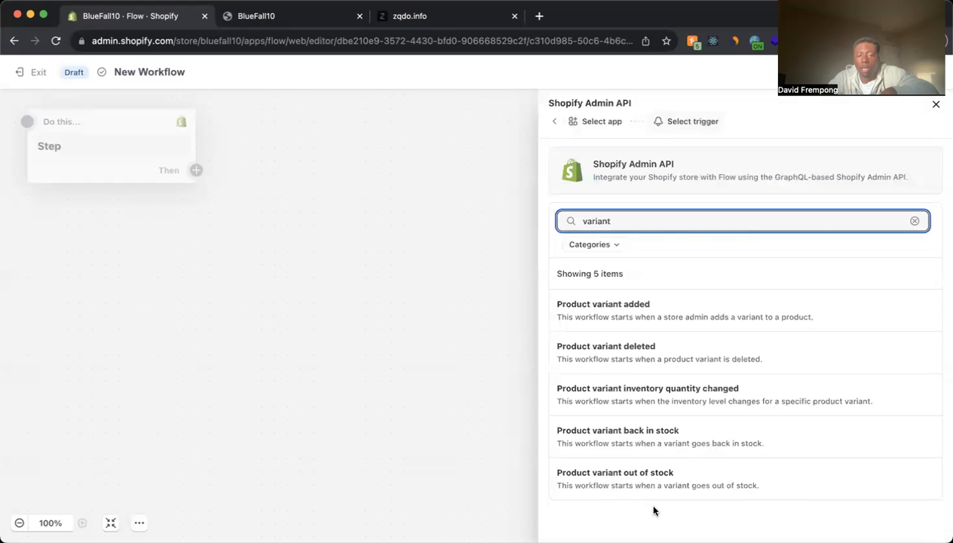
click(683, 490)
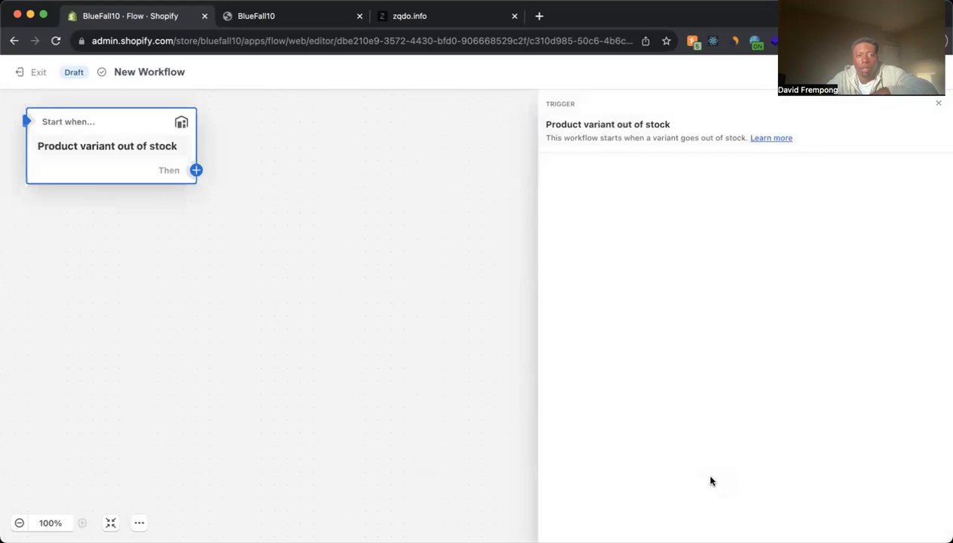
- Add an action step following the Product variant out of stock trigger
click(193, 171)
click(285, 181)
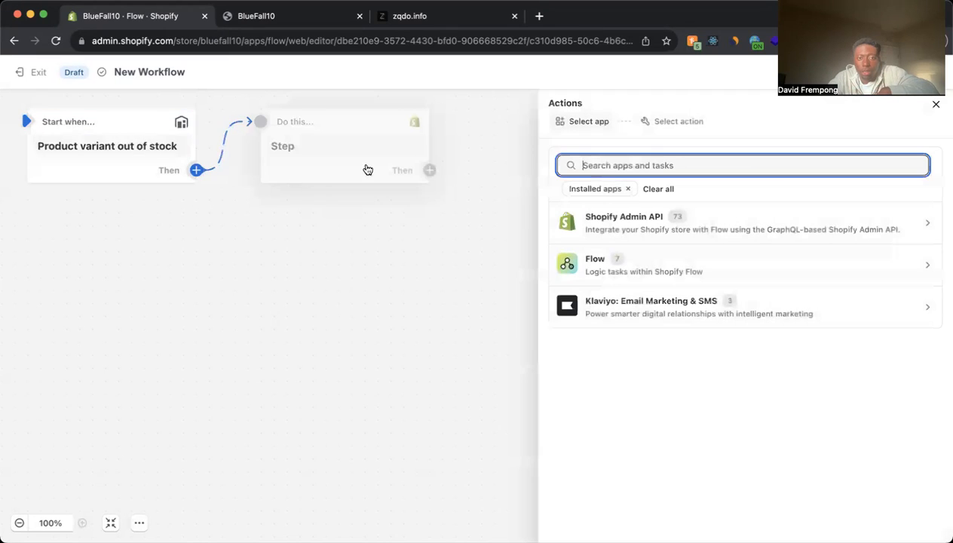
click(730, 235)
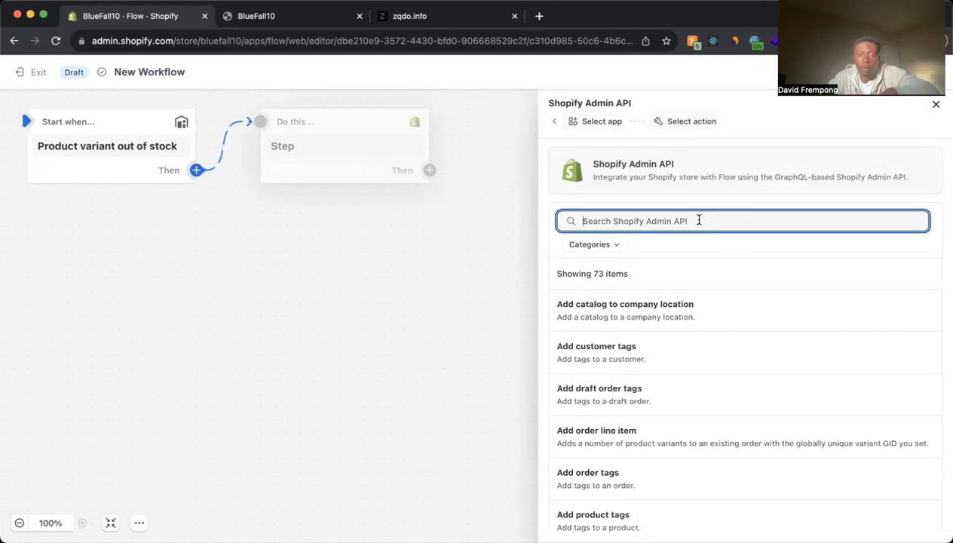
text(Send in)
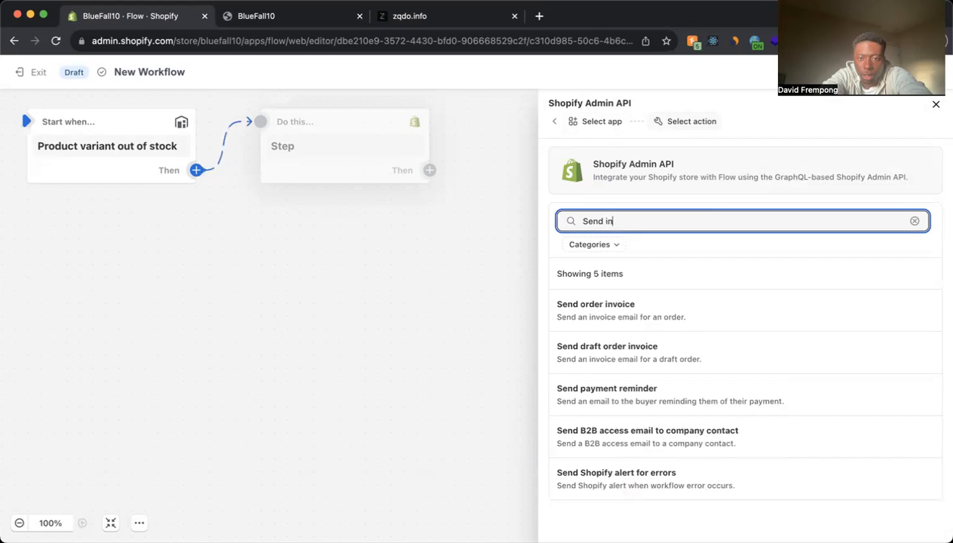
text(ternal)
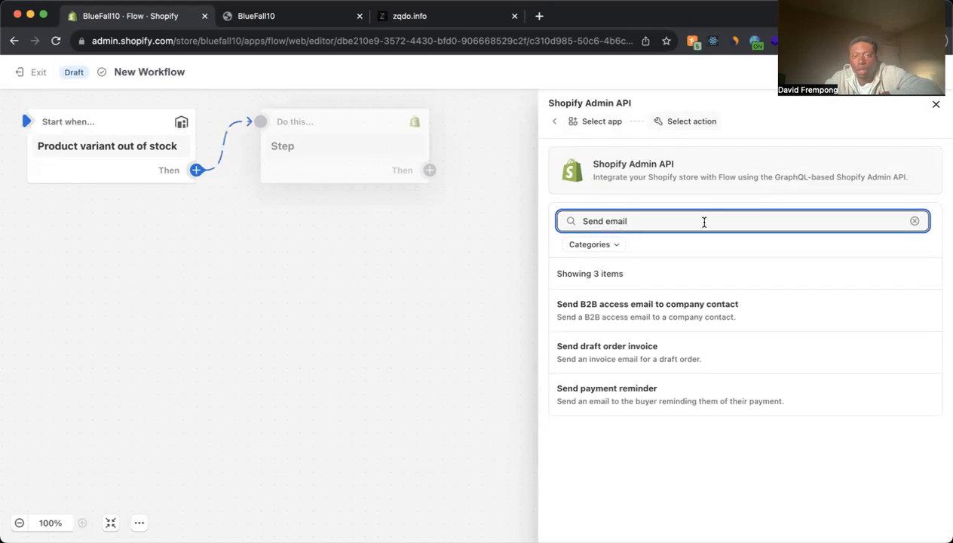
click(552, 121)
- Use Flow's Send internal email as the action for the new step
click(684, 260)
click(656, 226)
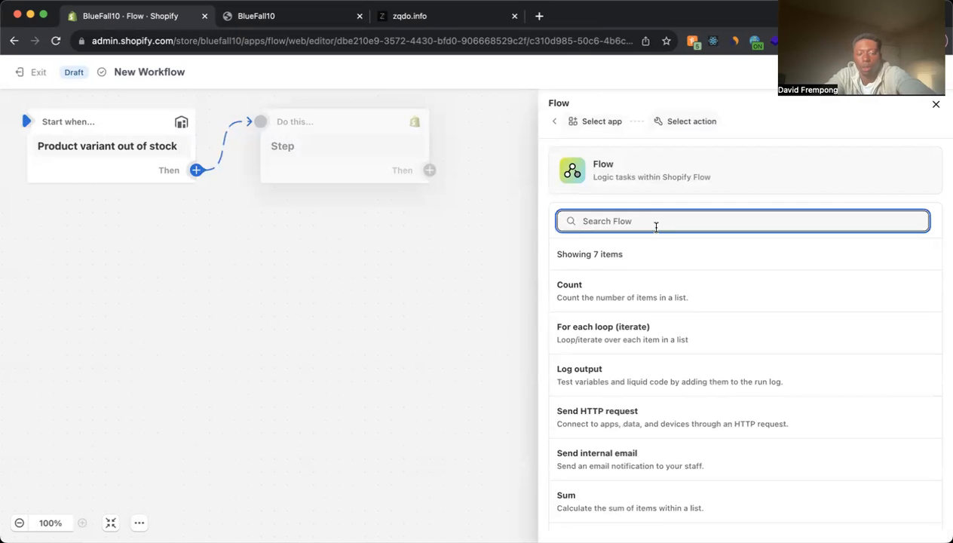
scroll(641, 422, down, 1)
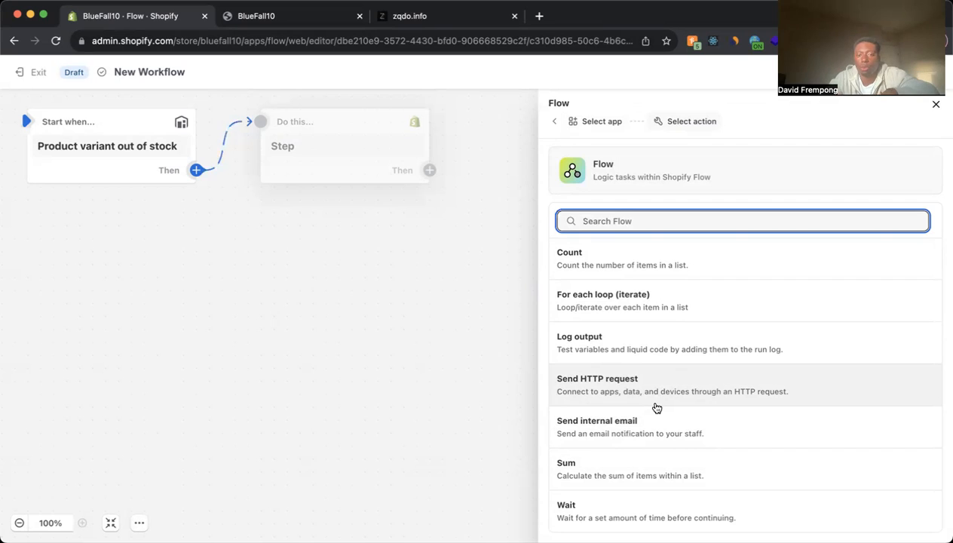
scroll(656, 408, up, 1)
scroll(656, 408, down, 1)
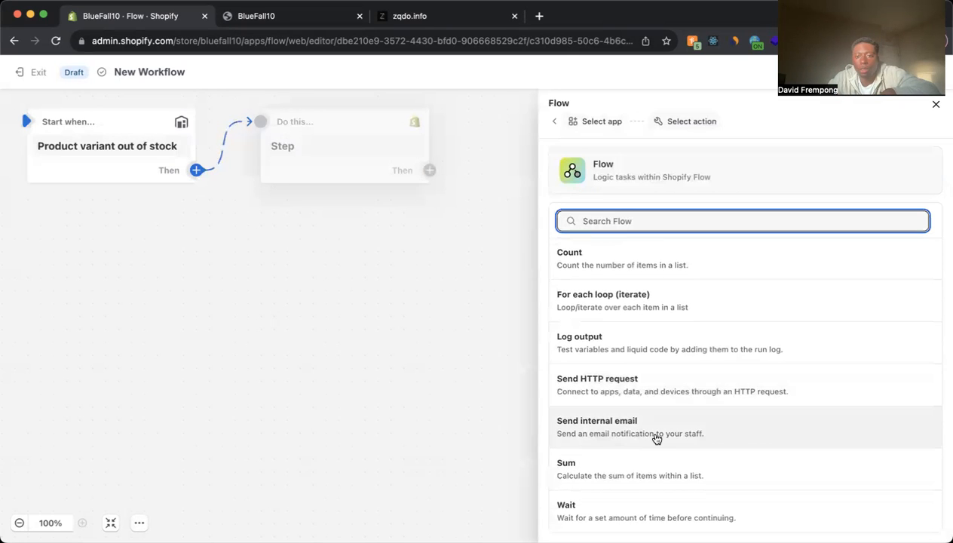
click(656, 437)
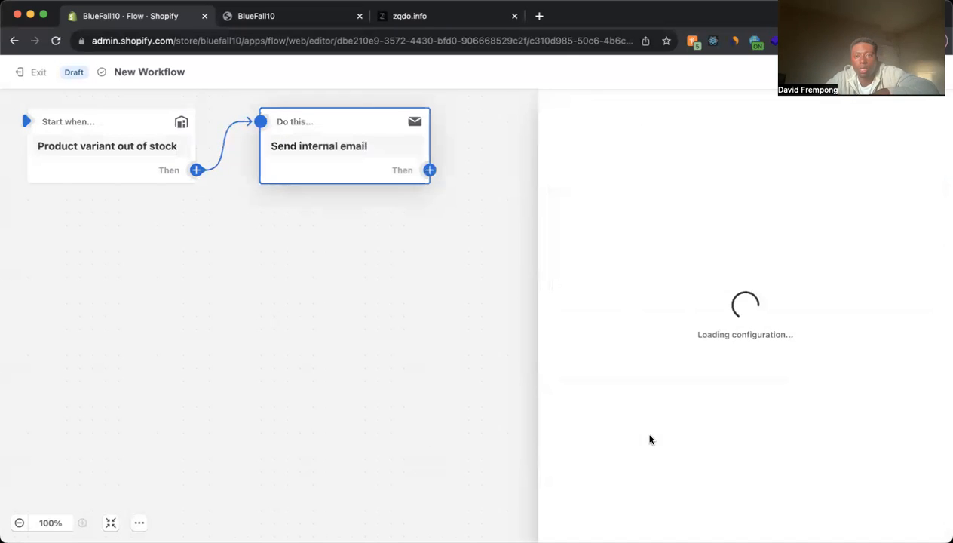
- Enter the recipient's email address and set the subject to "Product out of stock"
click(626, 225)
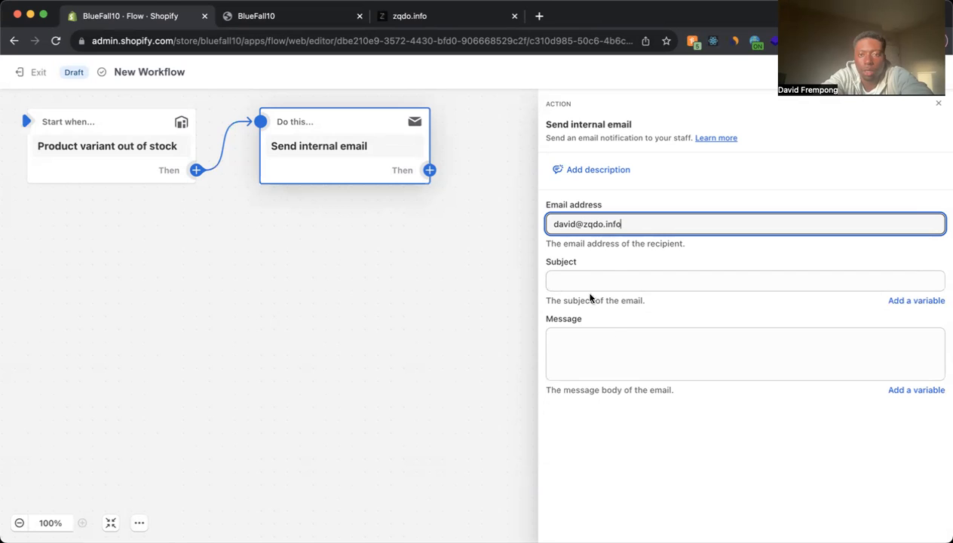
click(614, 279)
text(Pro)
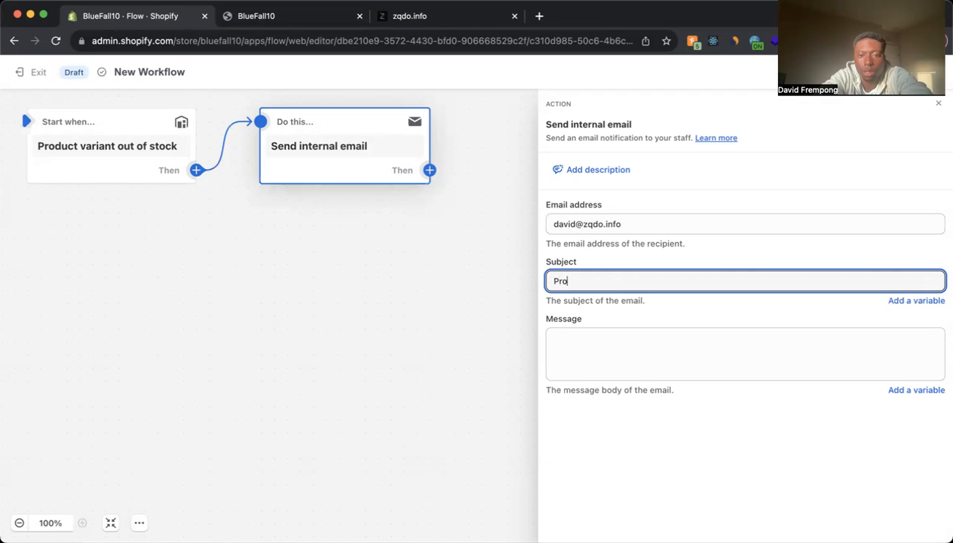
text(dcut)
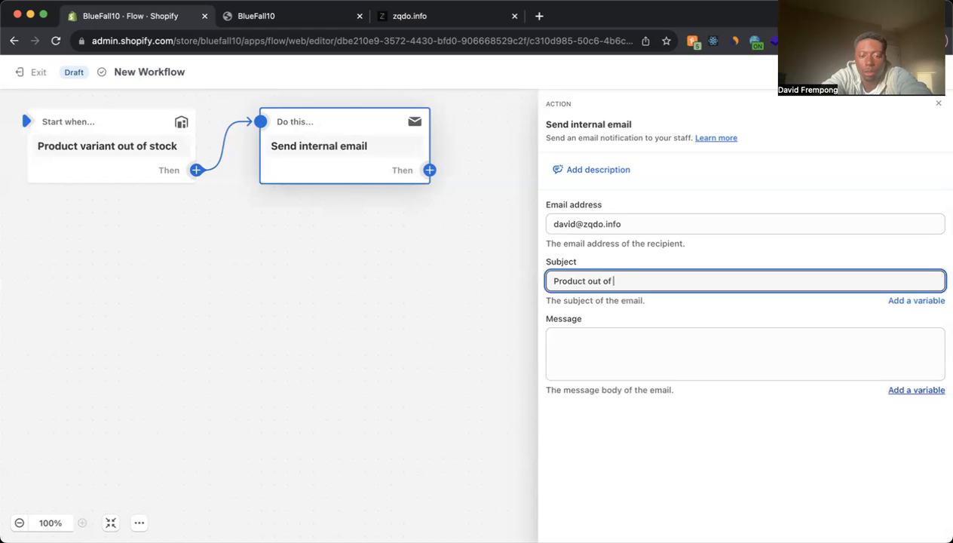
text(ck)
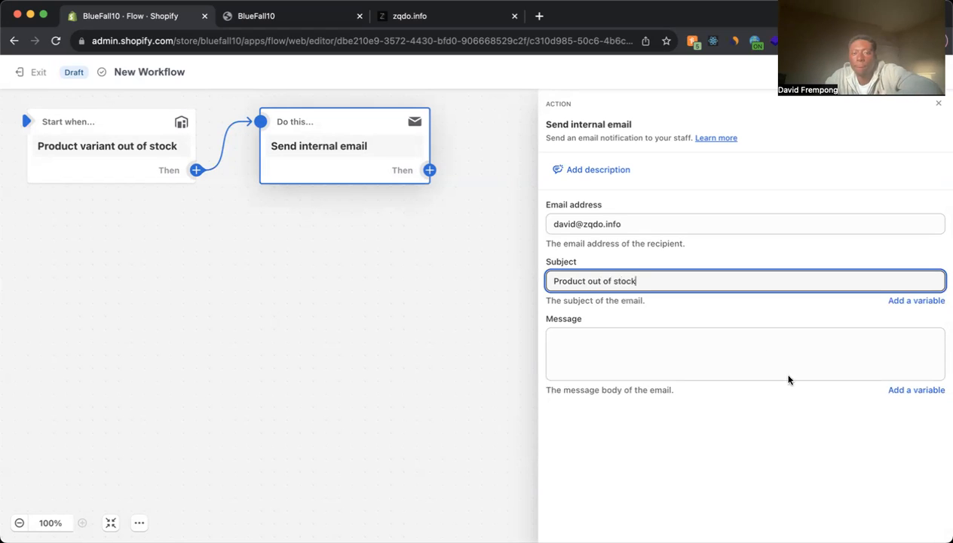
- Insert the Product Variant displayName variable after "Product" in the email subject, separated by a space
click(585, 281)
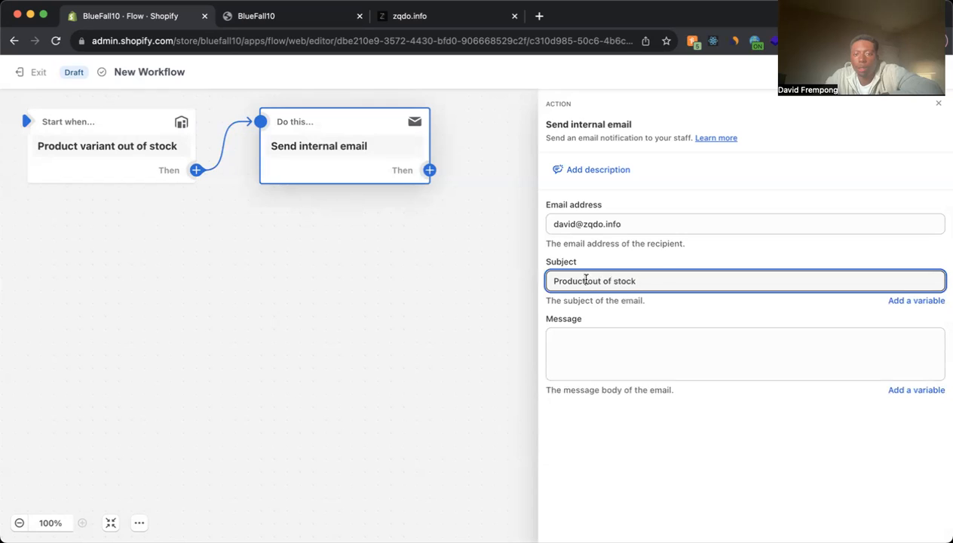
click(930, 300)
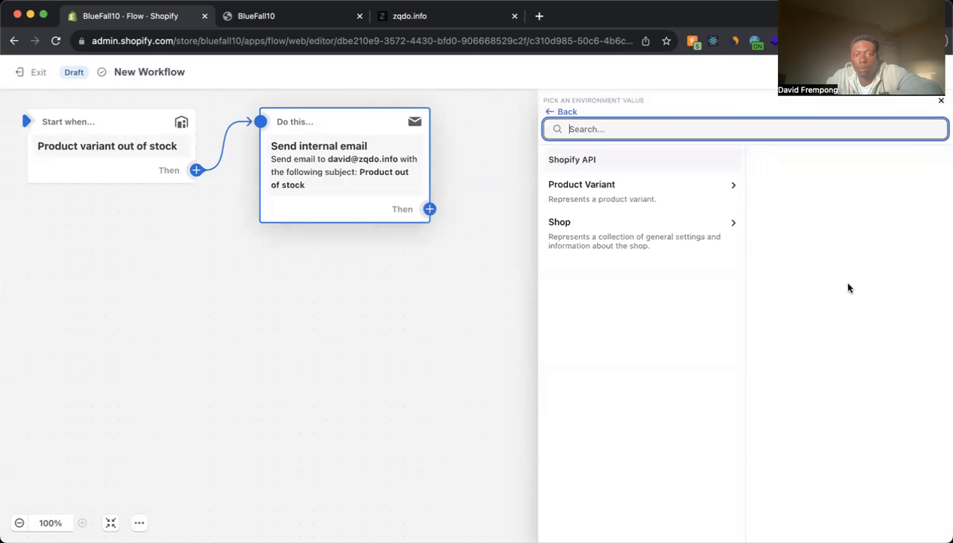
click(707, 205)
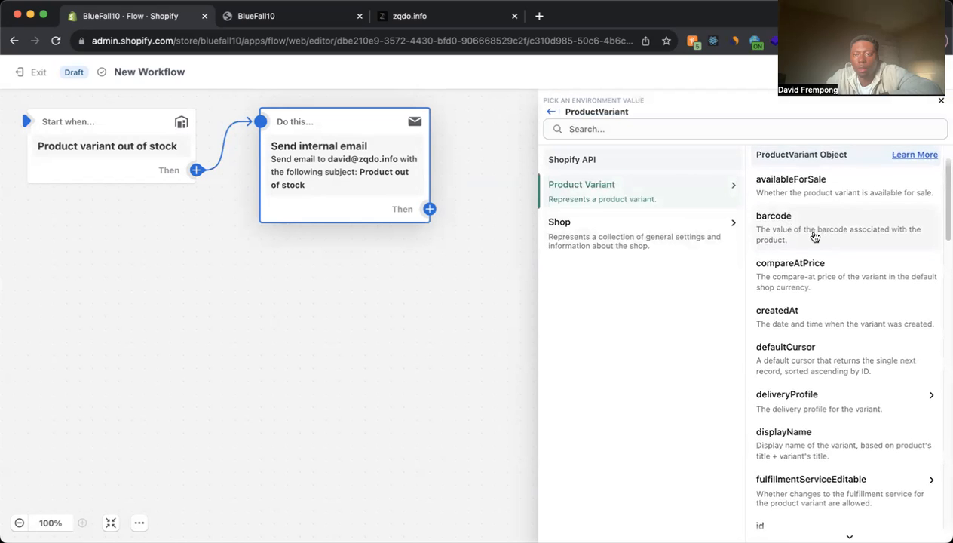
scroll(810, 226, down, 10)
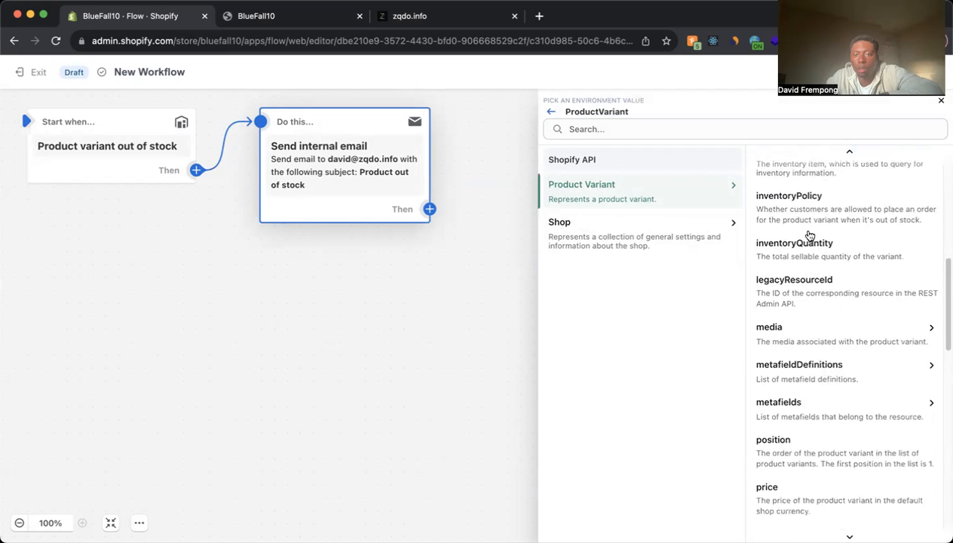
scroll(807, 211, up, 10)
click(781, 130)
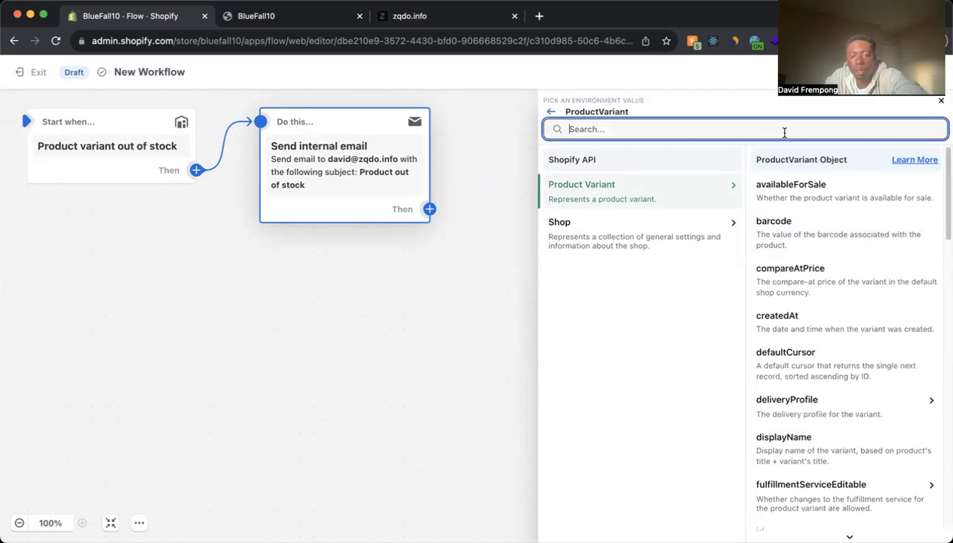
text(na)
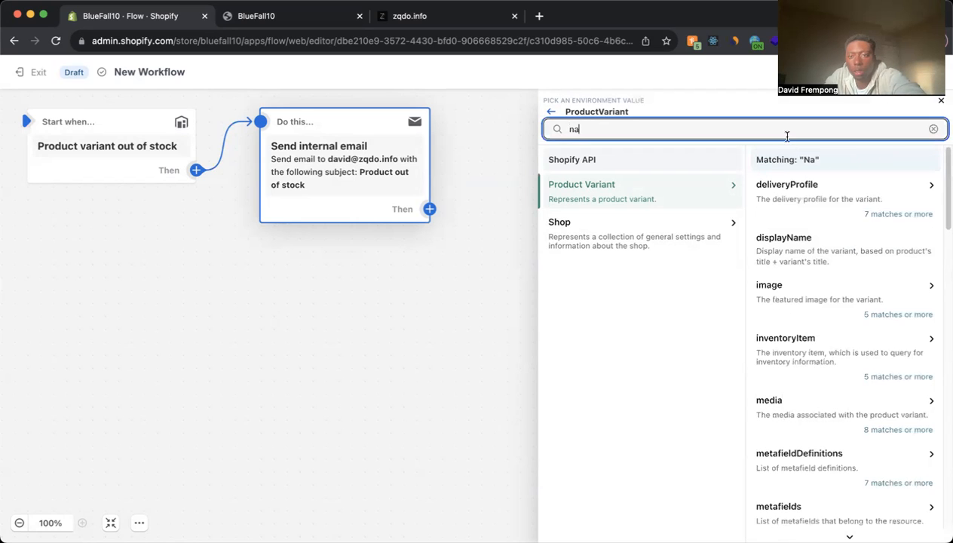
click(872, 266)
click(765, 282)
click(586, 280)
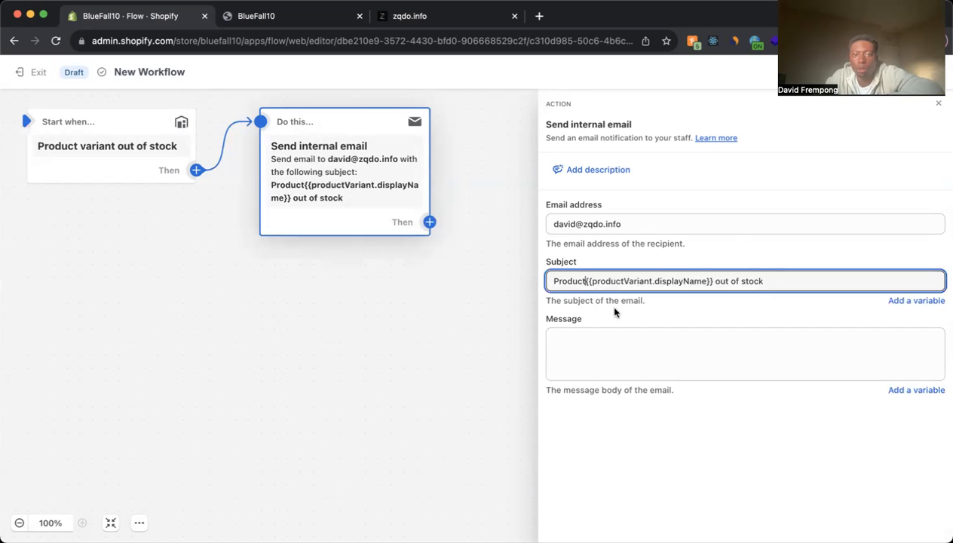
- Copy the displayName variable from the subject and begin the message with "Hey there, this is a reminder to let you know that the product"
click(715, 282)
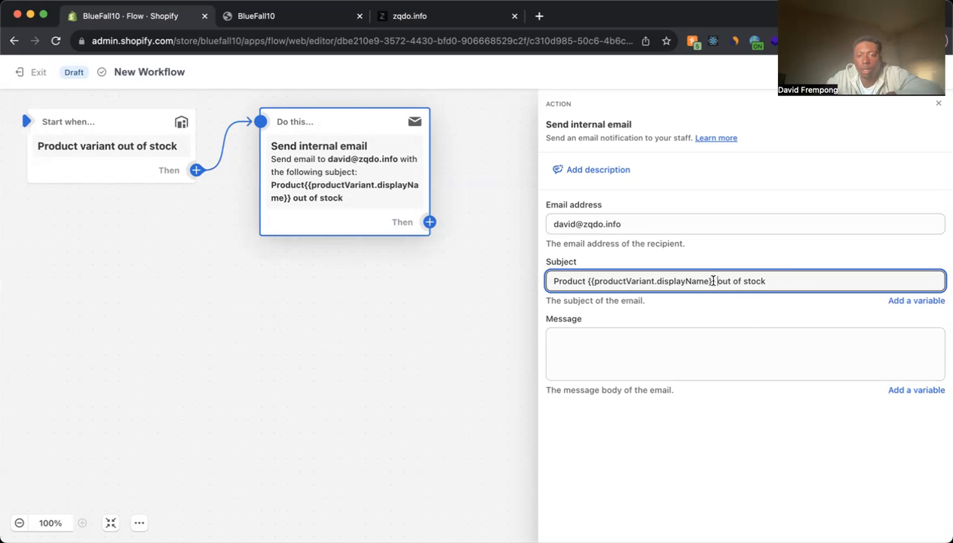
drag(713, 280, 588, 280)
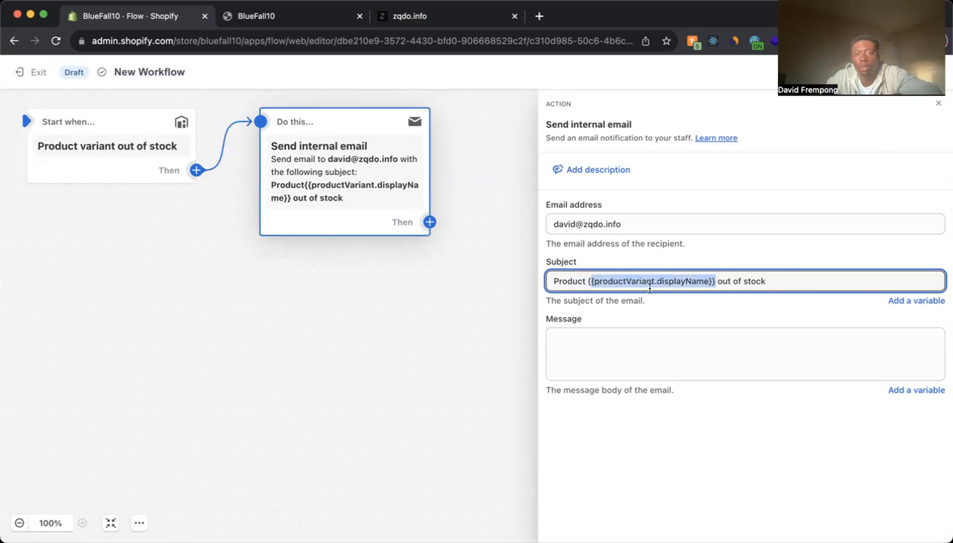
drag(714, 281, 588, 282)
key(super+c)
click(653, 344)
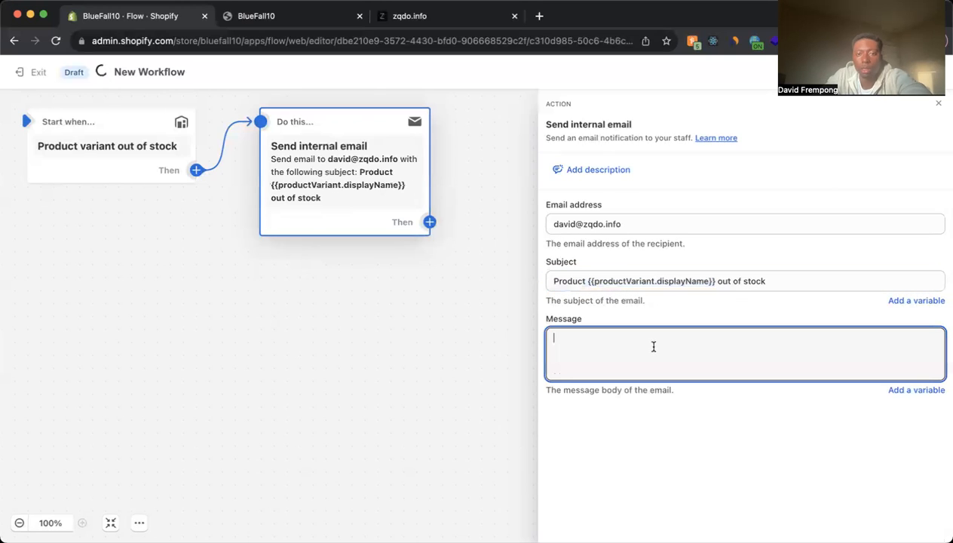
text(Hej)
key(BackSpace)
key(BackSpace)
text(ey there, )
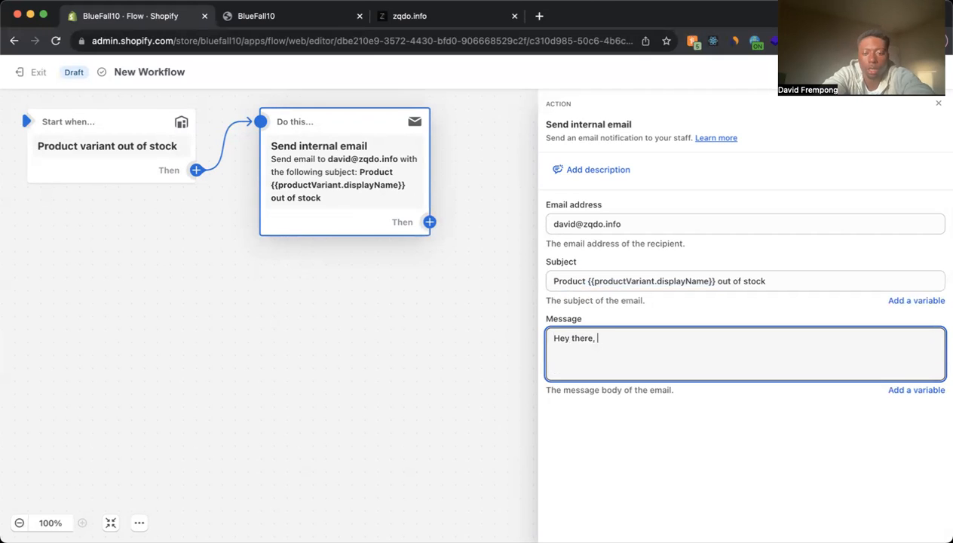
text(this is a reminder to let you know that the product:)
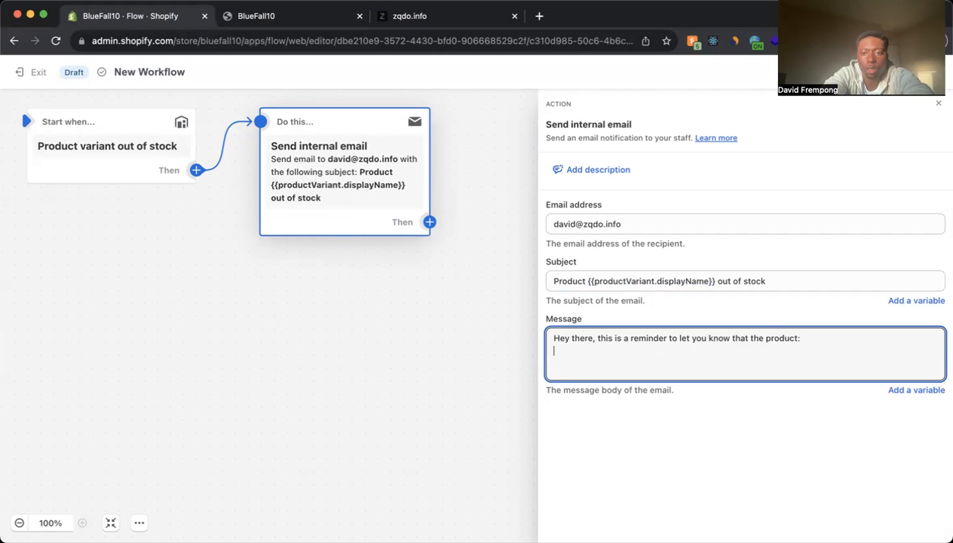
key(Return)
key(super+v)
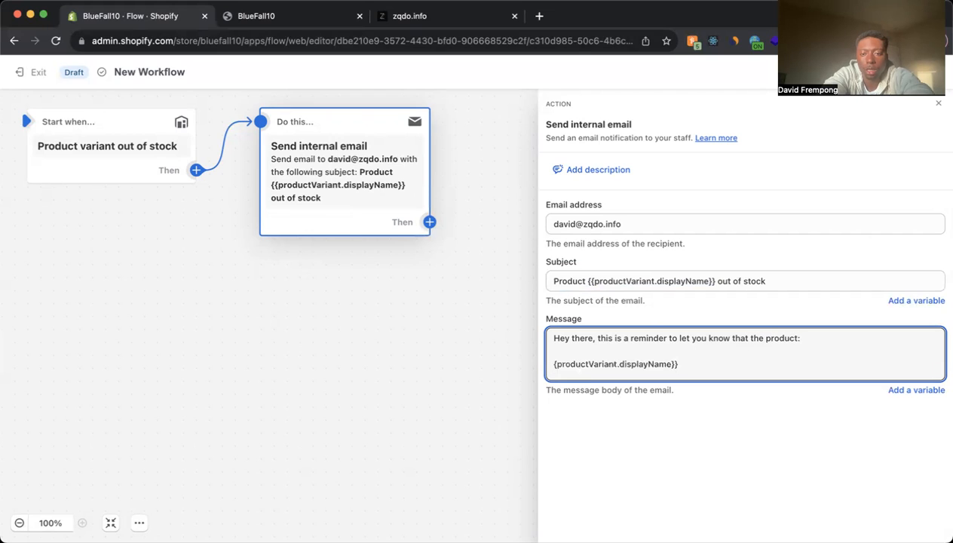
key(super+z)
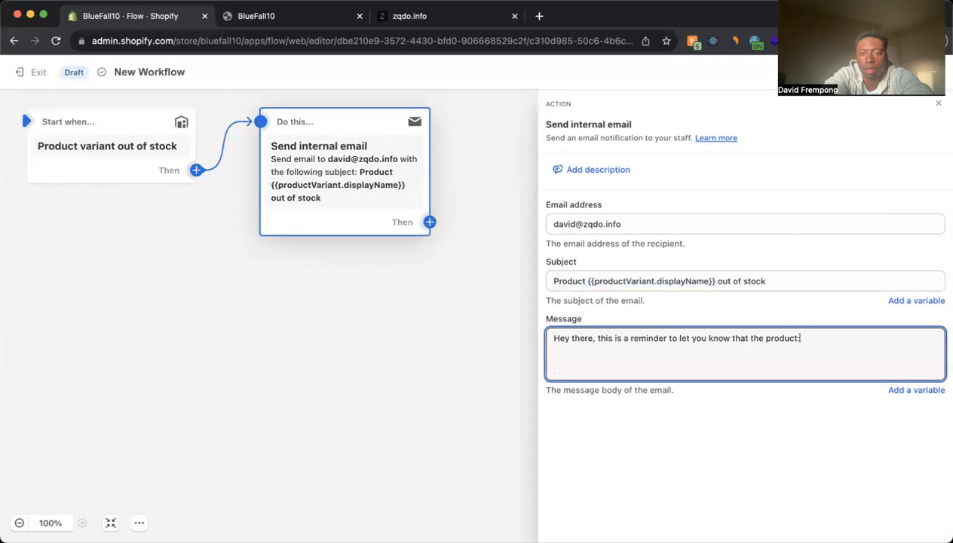
- Finish the message sentence with the copied product variant variable in quotation marks, followed by "has just ran out."
key(super+v)
text(" has just ran )
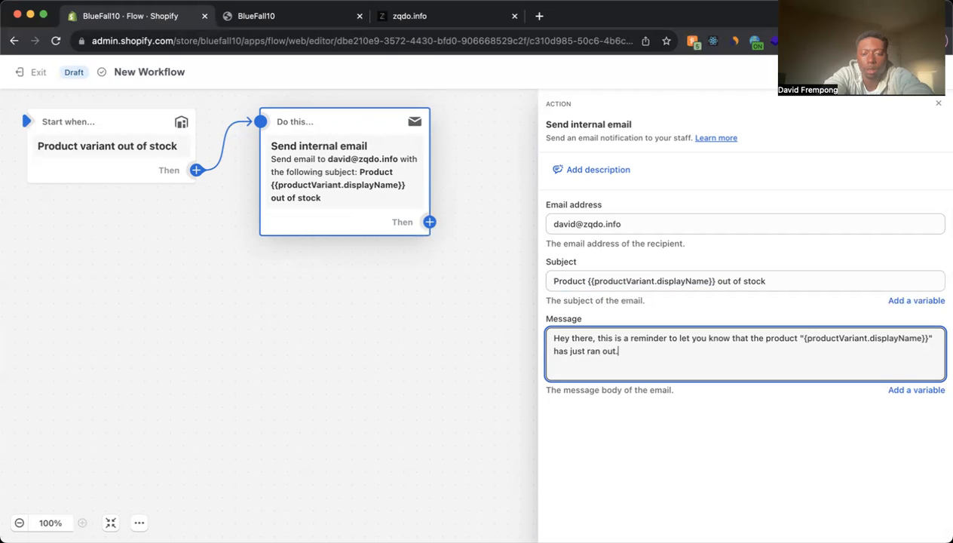
text(out.)
- Complete the email message by ending the sentence with "out." and adding separate lines "Restock before the end of the week." and "Thank you!"
key(Return)
key(Return)
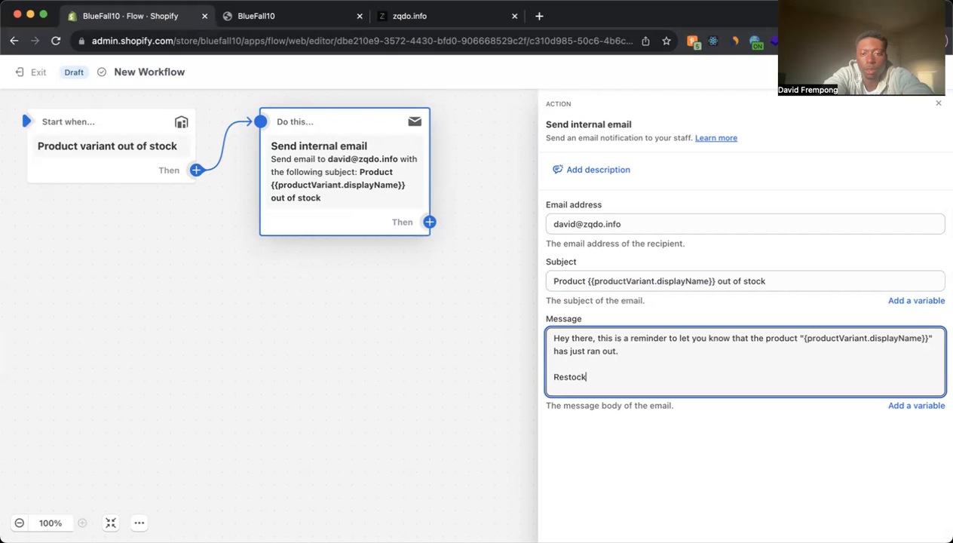
text(Restock before the end of the week.)
key(Return)
key(Return)
text(Thanks )
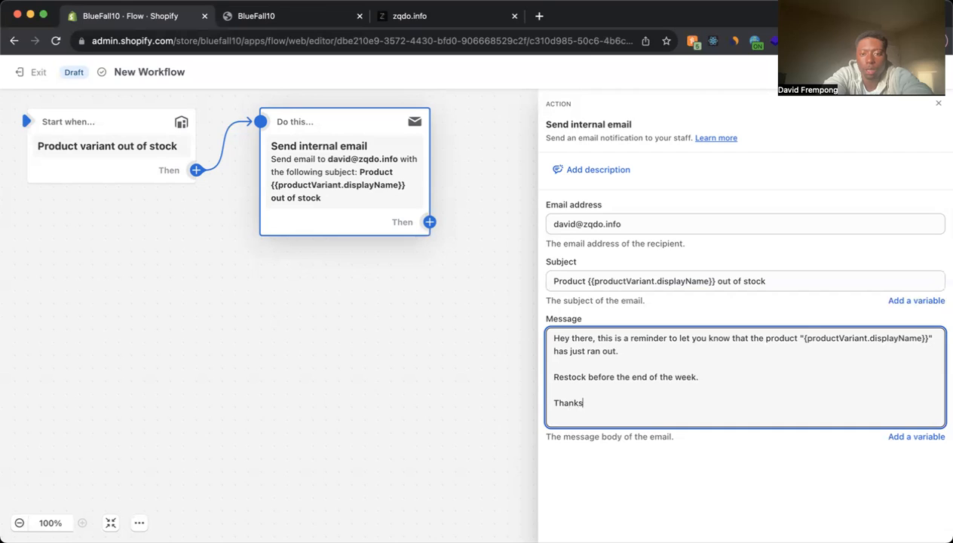
key(BackSpace)
key(BackSpace)
text( you!)
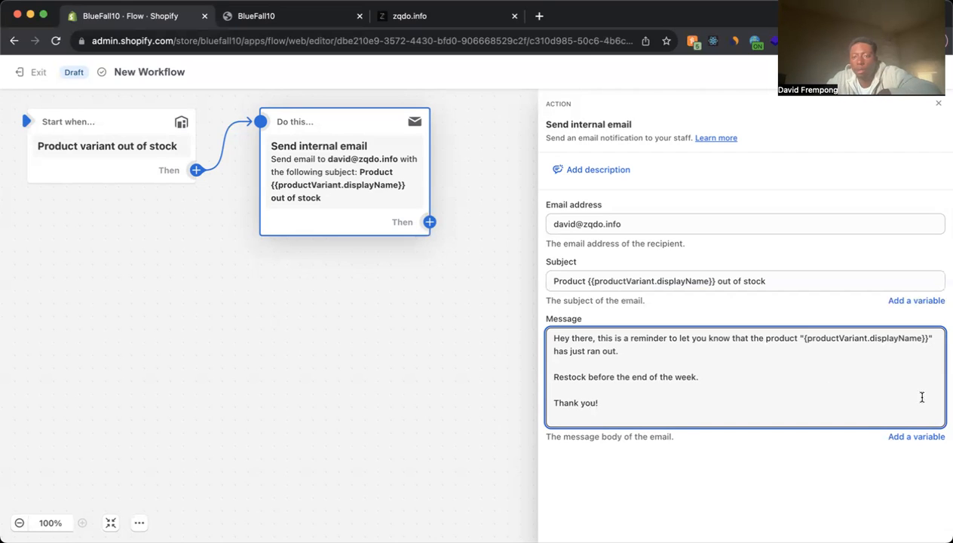
- Add a comma and a space after the recipient's address in the email address field
mouse_move(44, 146)
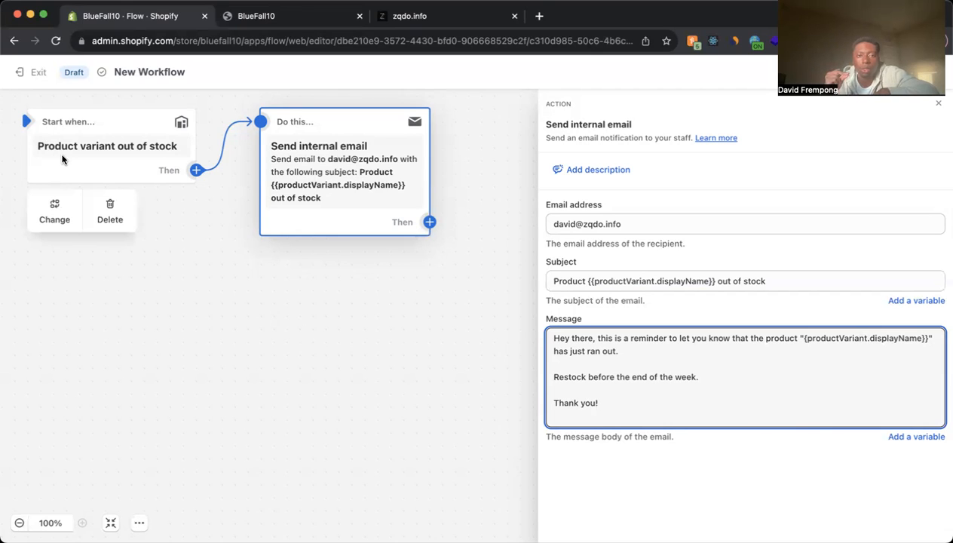
click(656, 229)
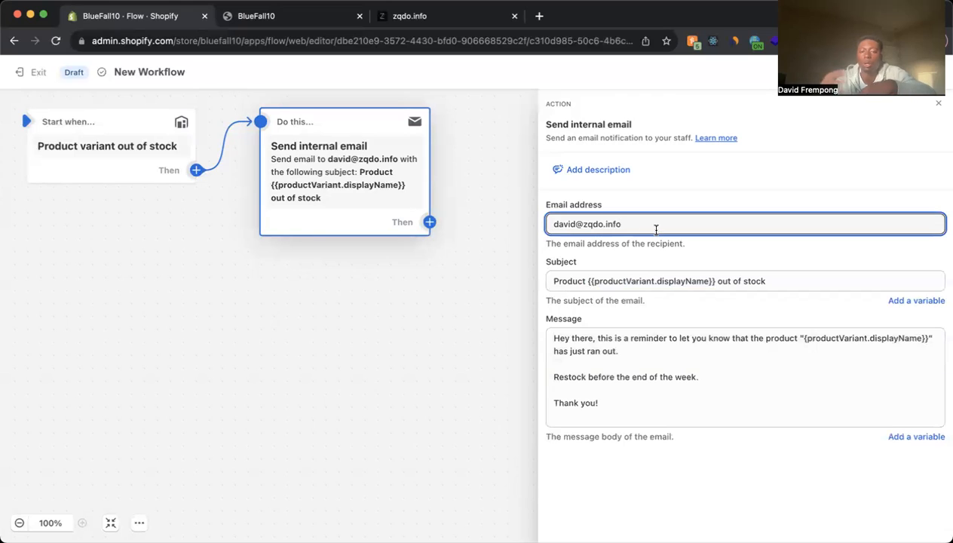
text(,)
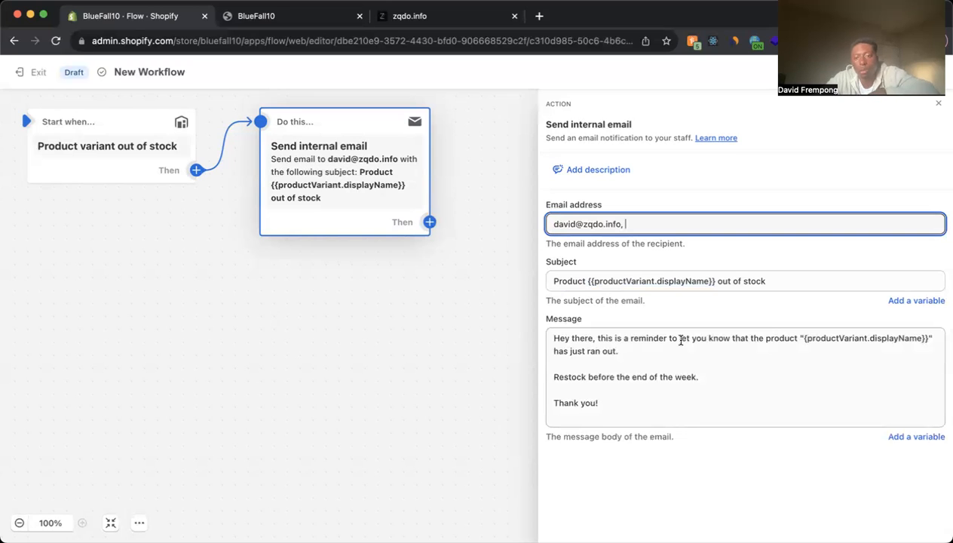
- Turn on the out-of-stock workflow and exit the editor to the list of all workflows
click(893, 72)
click(639, 334)
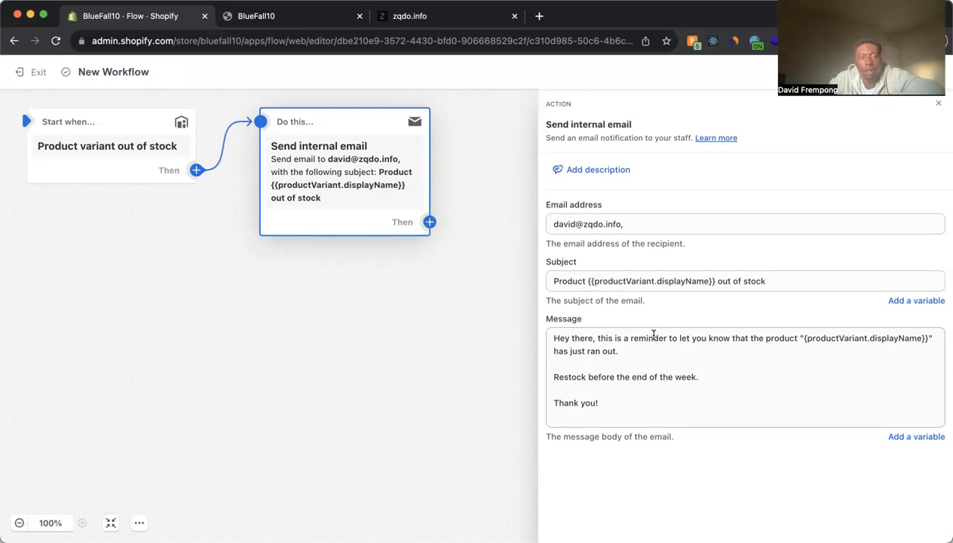
click(37, 73)
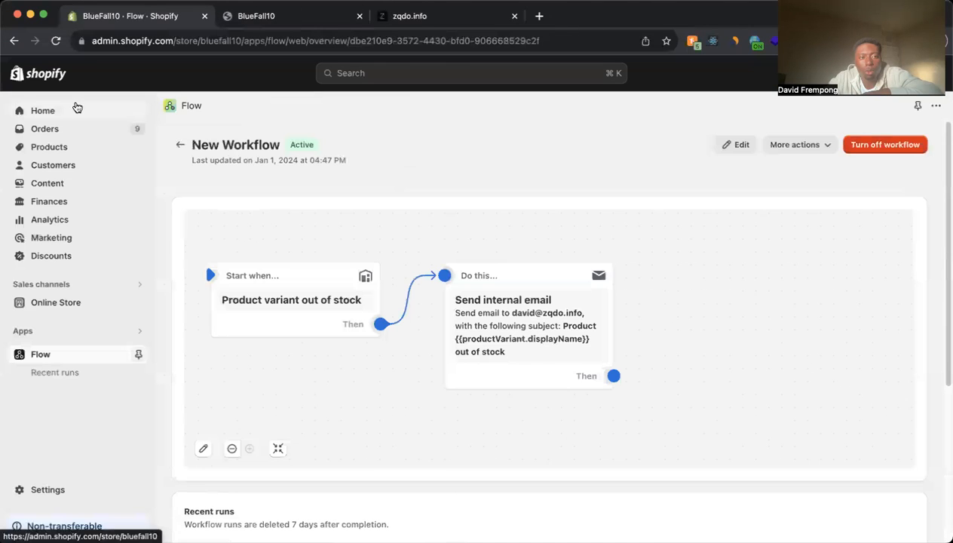
click(180, 144)
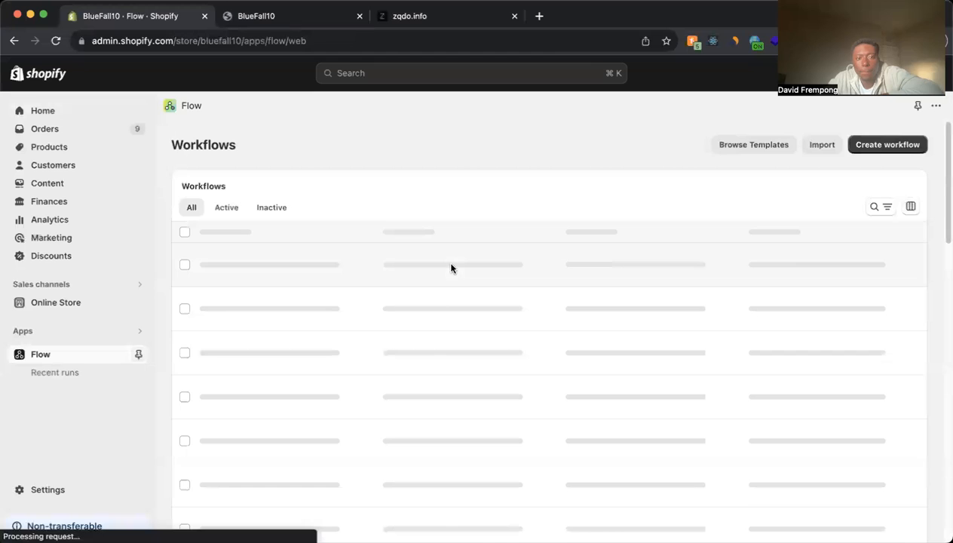
- Open the workflow template library and look through the popular templates for the installed apps
scroll(451, 267, down, 10)
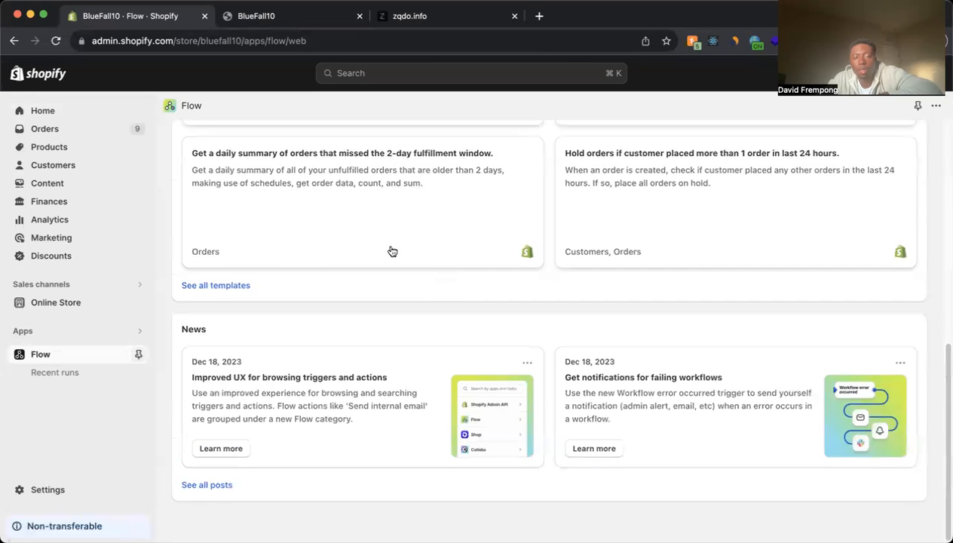
scroll(392, 260, up, 1)
click(249, 314)
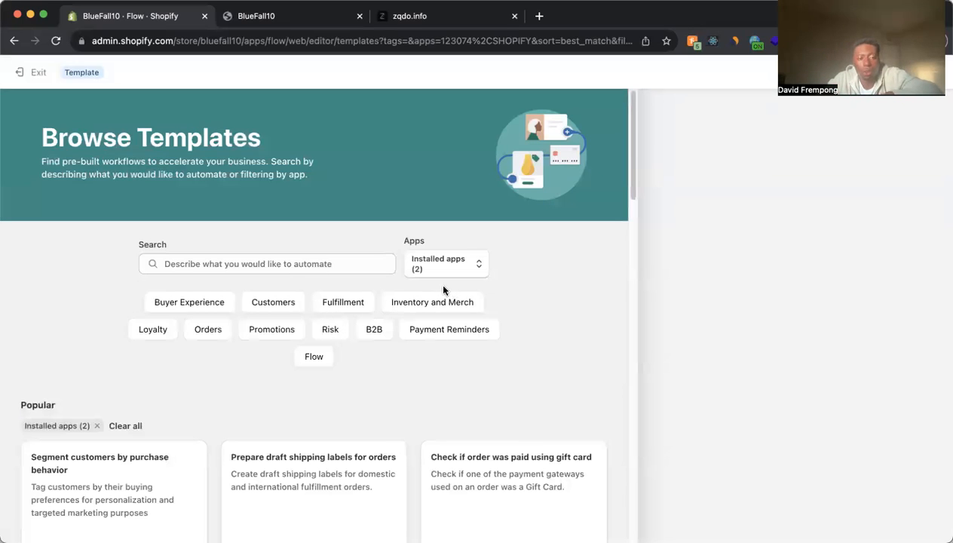
scroll(128, 370, down, 3)
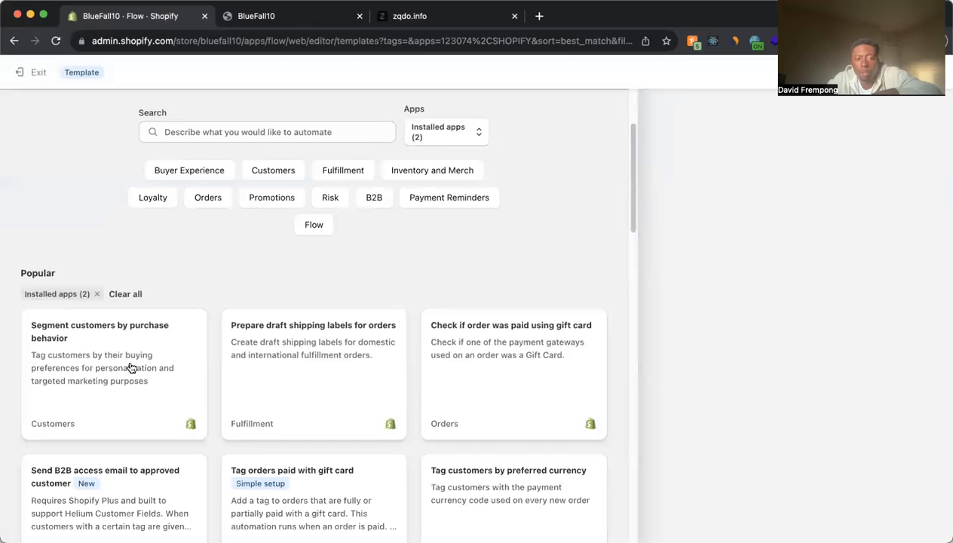
scroll(304, 362, down, 3)
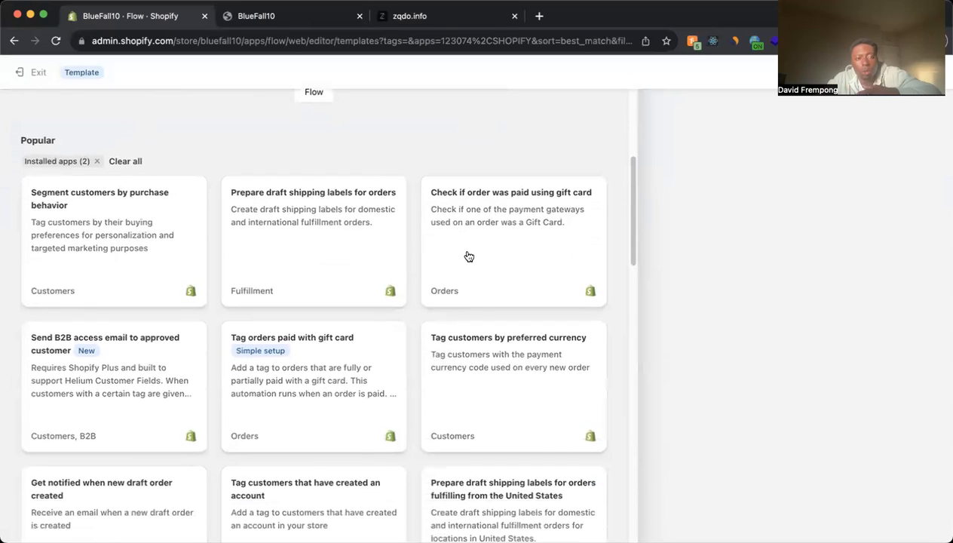
scroll(469, 257, down, 2)
scroll(114, 301, down, 2)
scroll(117, 301, down, 2)
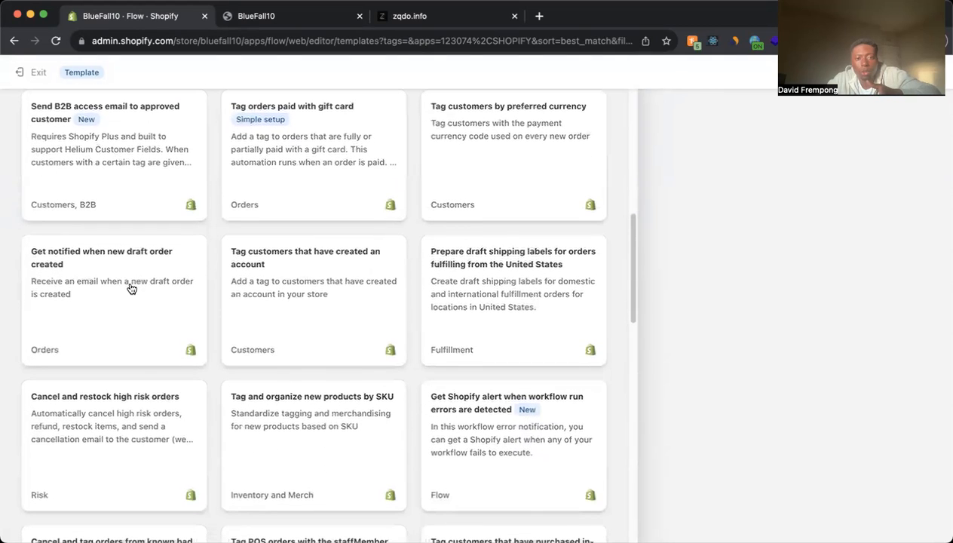
scroll(276, 283, down, 4)
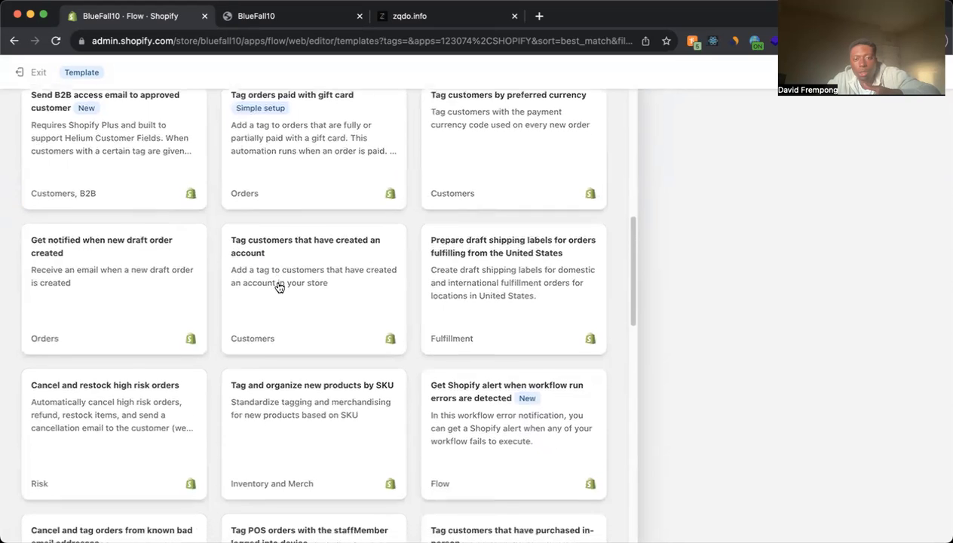
scroll(293, 284, down, 4)
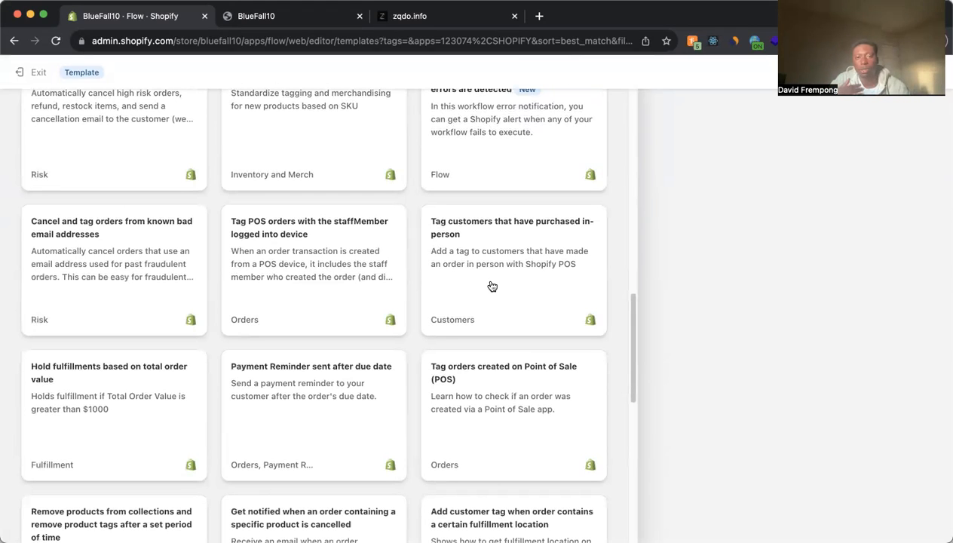
scroll(491, 285, down, 5)
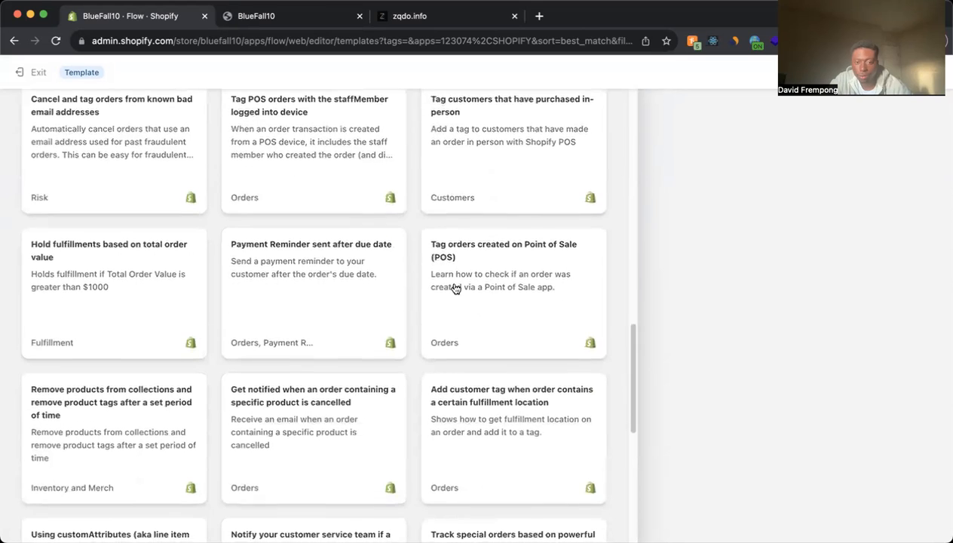
scroll(455, 289, down, 4)
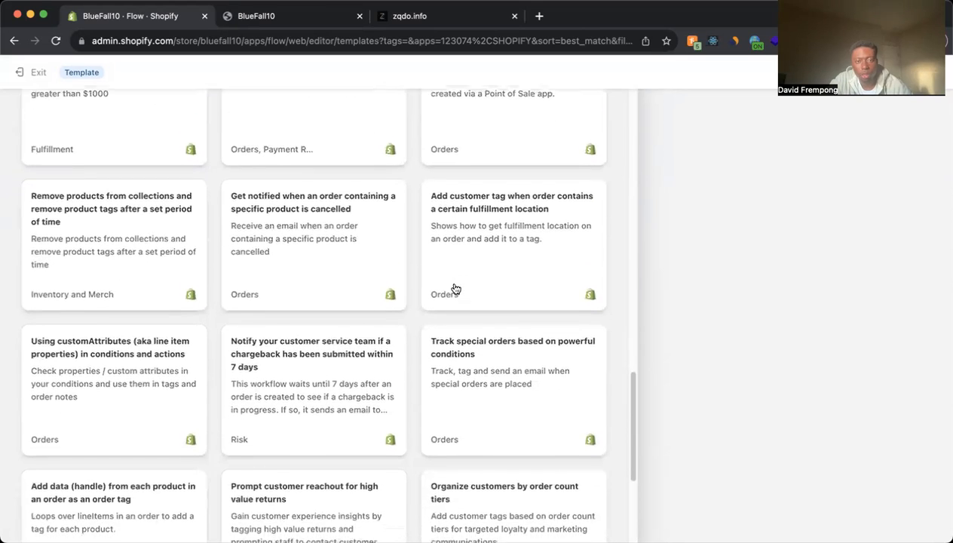
scroll(516, 379, down, 3)
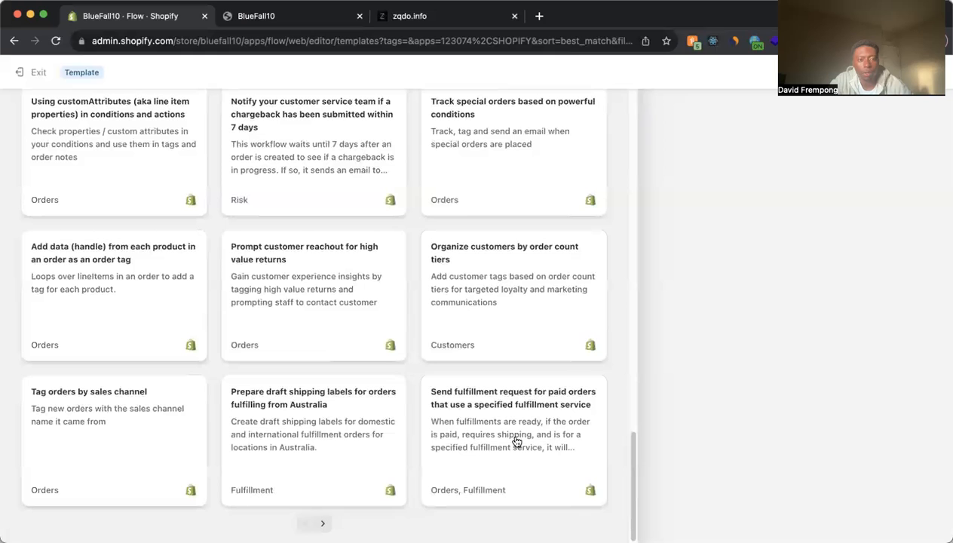
scroll(363, 392, up, 9)
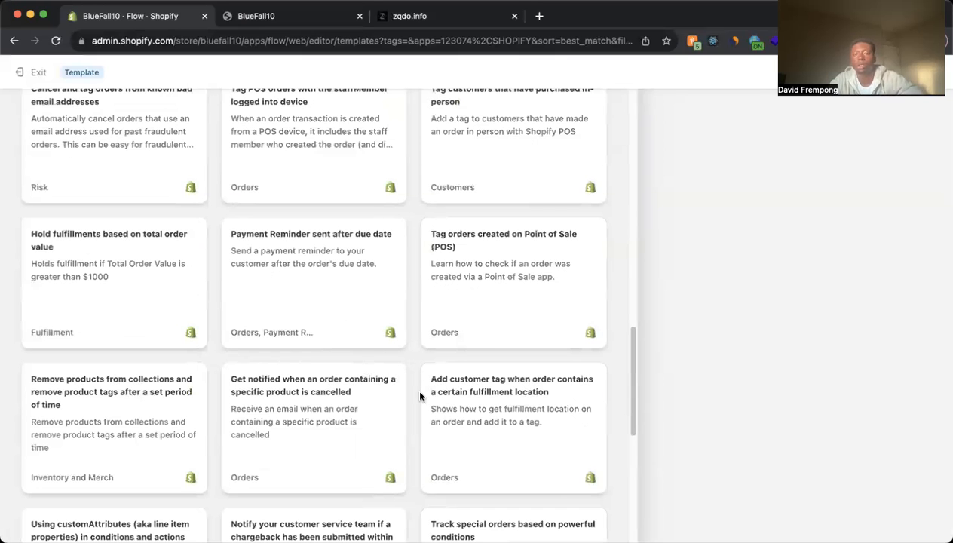
scroll(429, 396, up, 15)
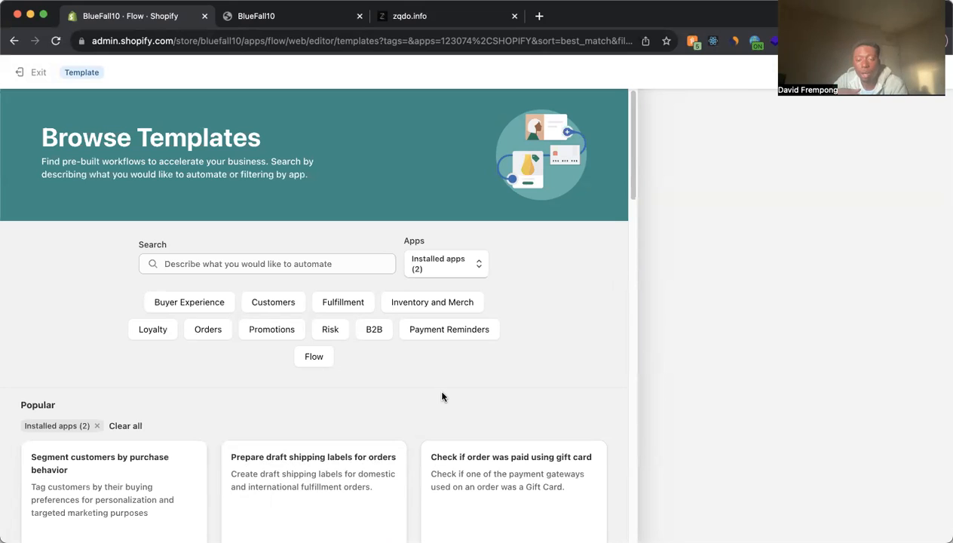
- Switch to the zqdo.info website and read through the offerings on its Services page
click(450, 18)
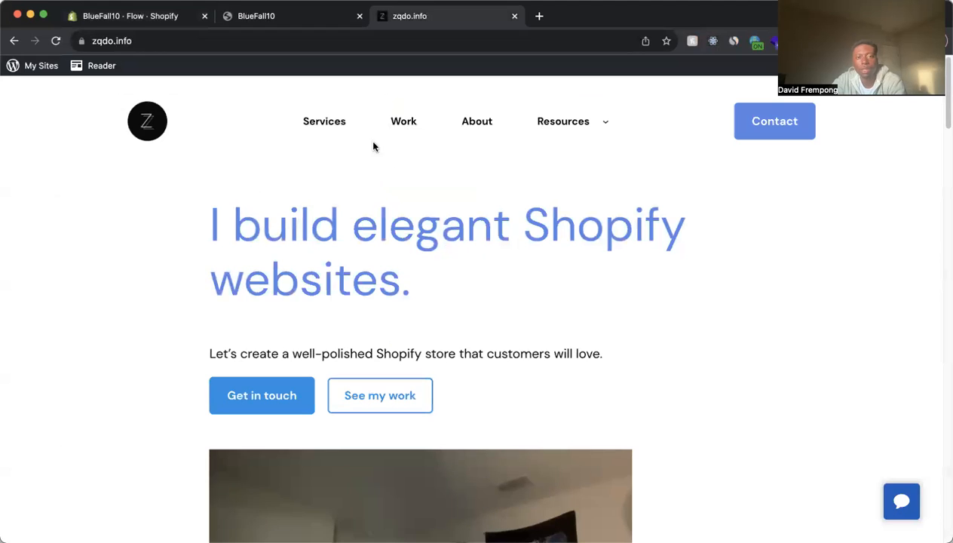
click(354, 128)
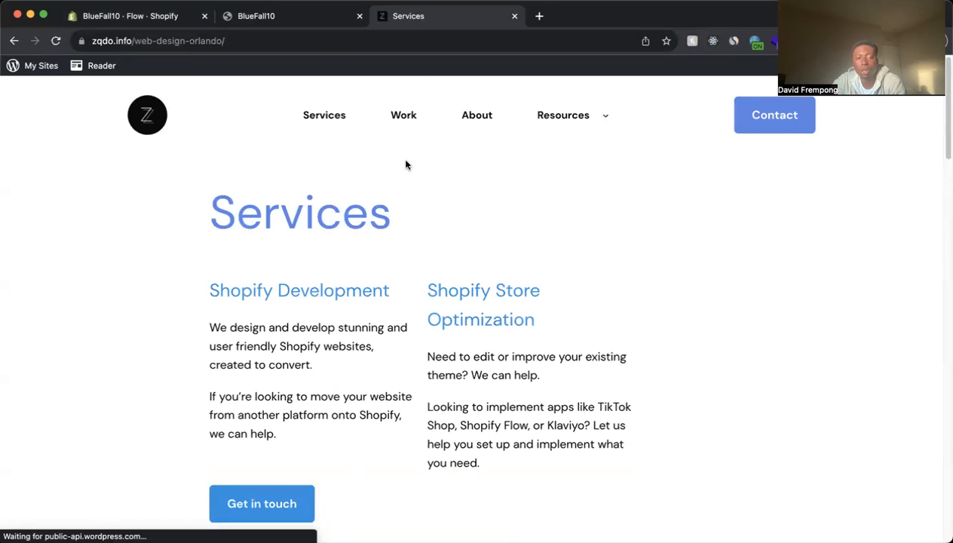
scroll(401, 162, down, 5)
scroll(401, 166, down, 3)
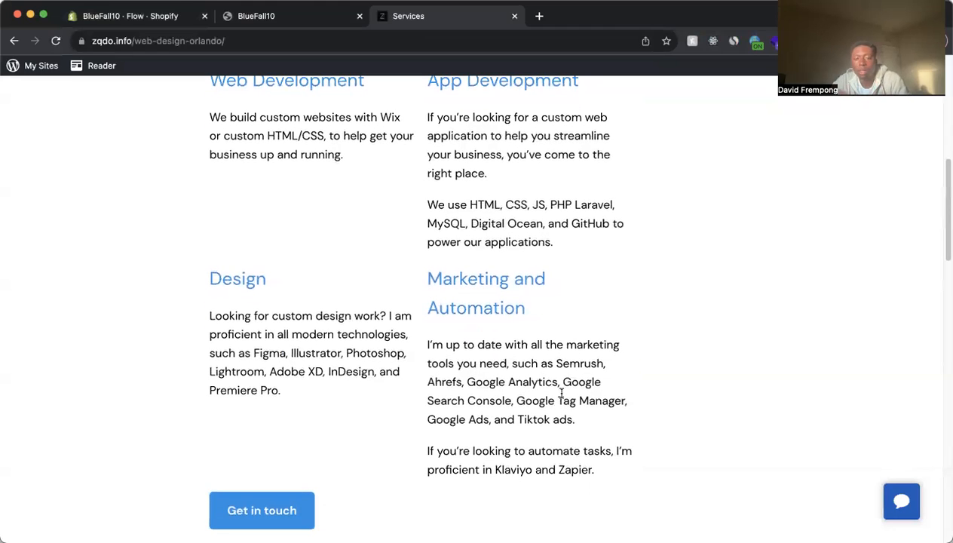
scroll(497, 378, up, 6)
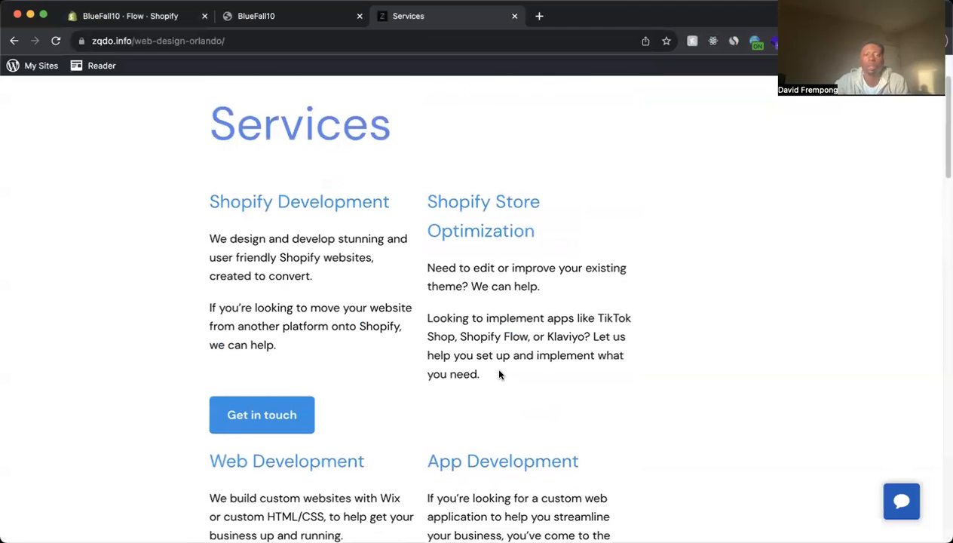
scroll(476, 374, up, 2)
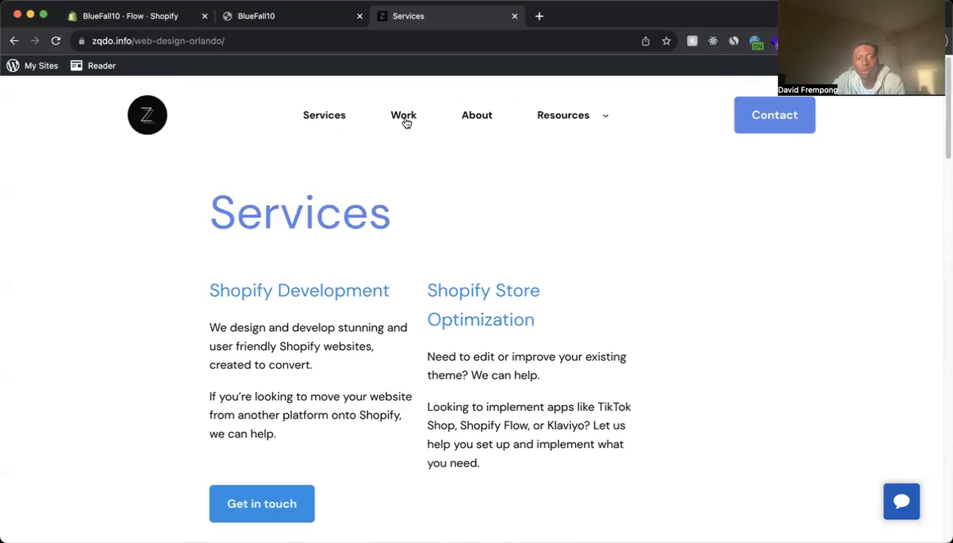
- Look through the Shopify projects on the website's Work page and return to the Shopify Flow template library
click(404, 118)
scroll(519, 416, down, 12)
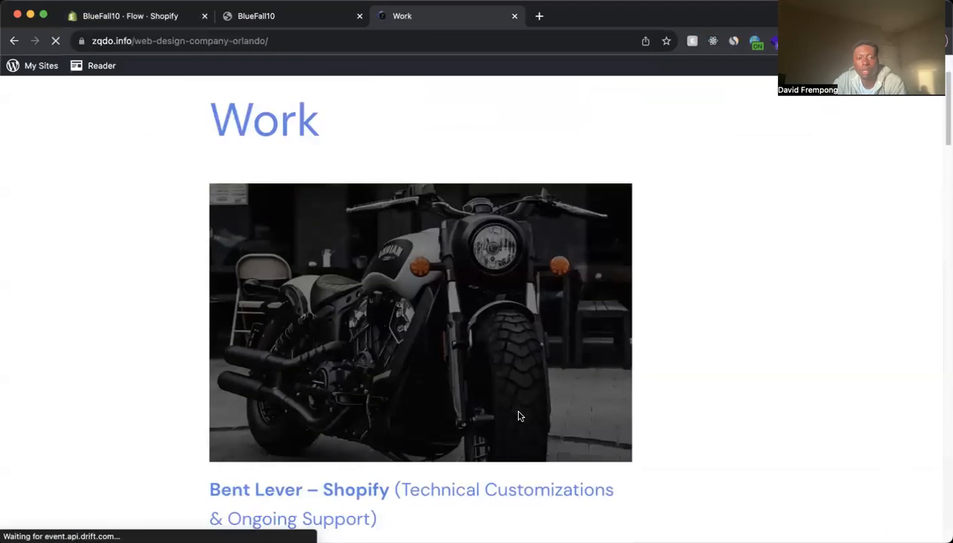
scroll(519, 416, down, 15)
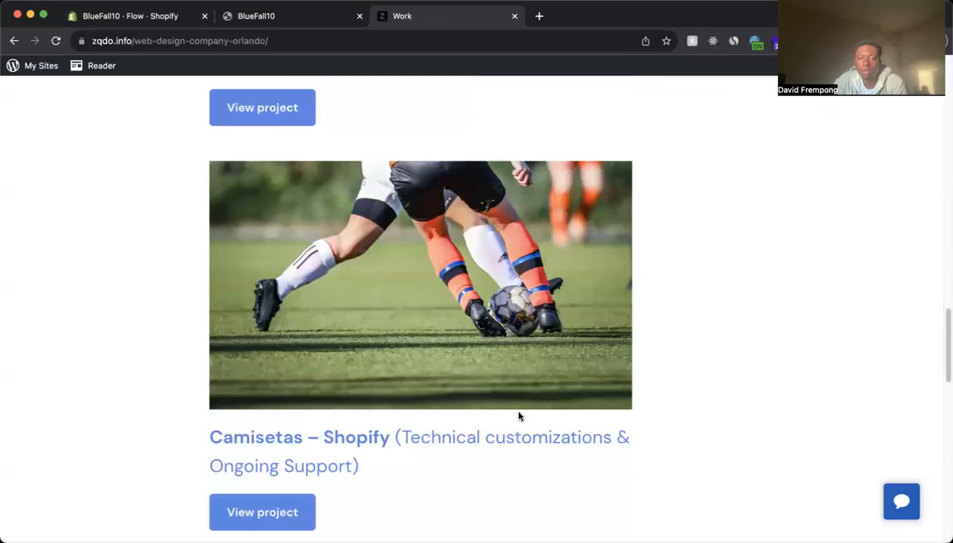
scroll(518, 416, down, 2)
scroll(508, 404, up, 20)
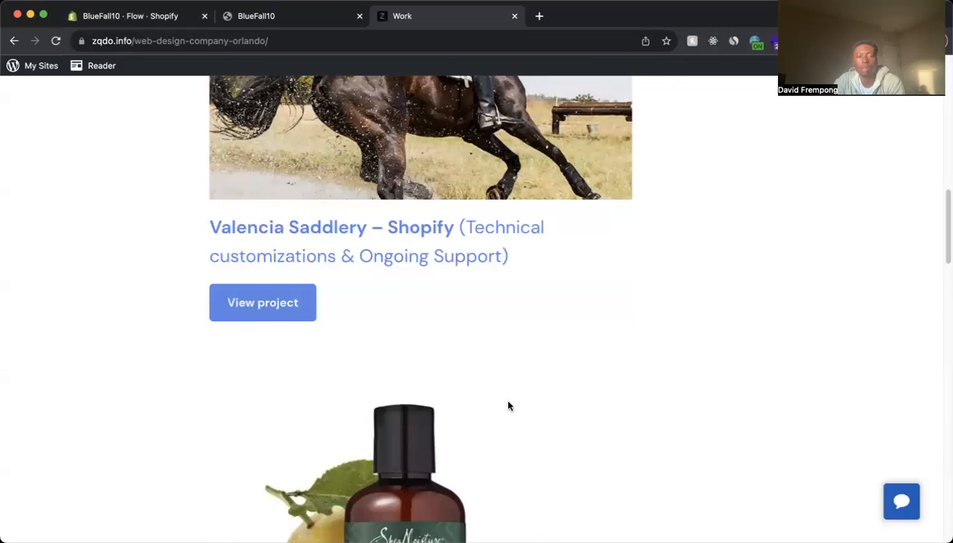
click(151, 117)
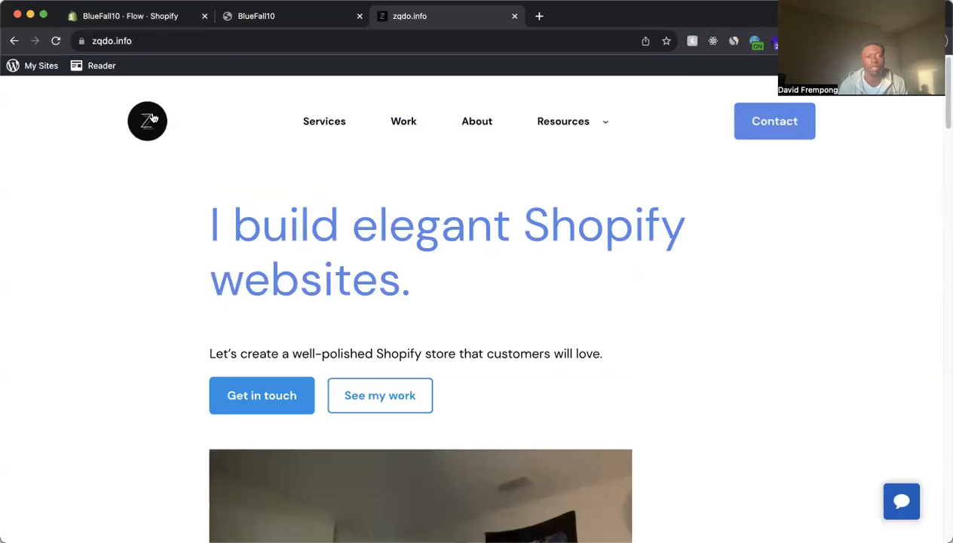
click(151, 17)
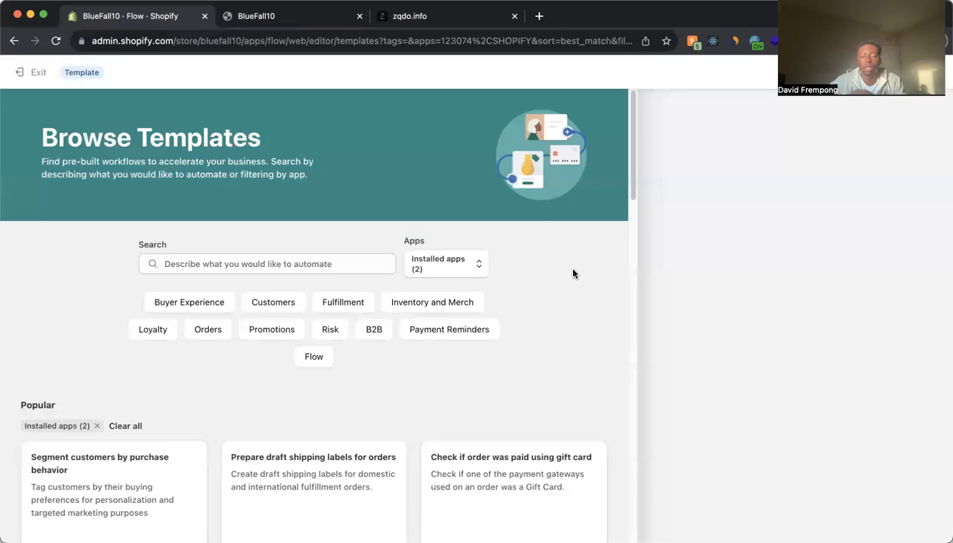